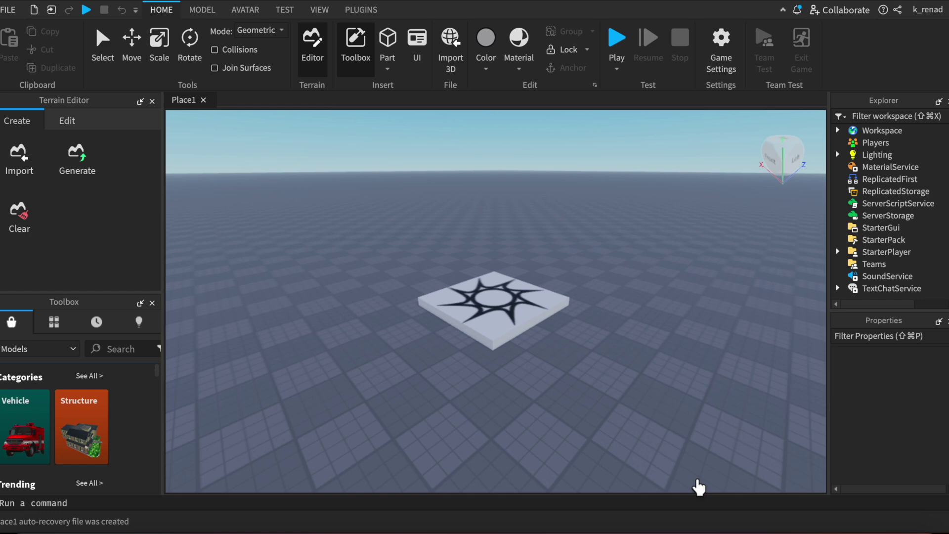
- Insert a new Part, add a Script inside it, and start erasing its print line
{"action": "left_click", "coordinate": [390, 41]}
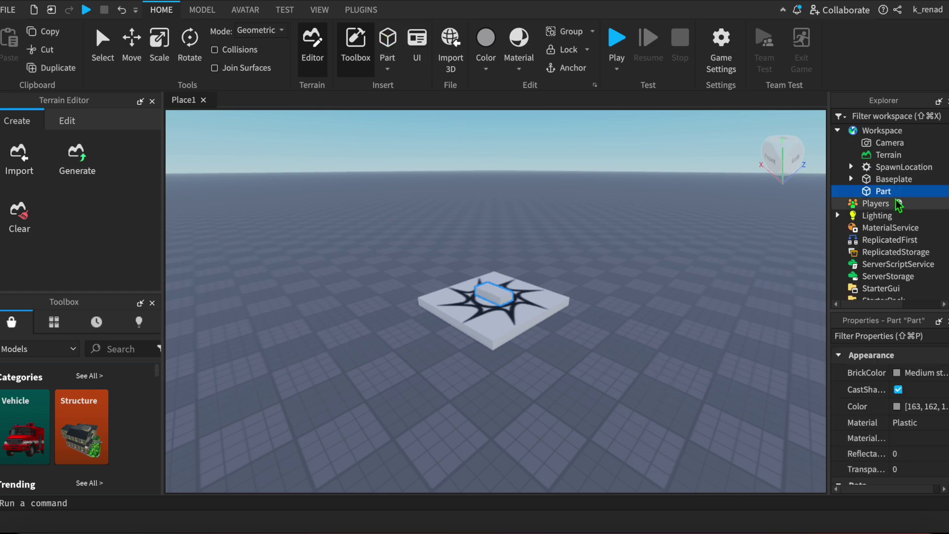
{"action": "left_click", "coordinate": [901, 191]}
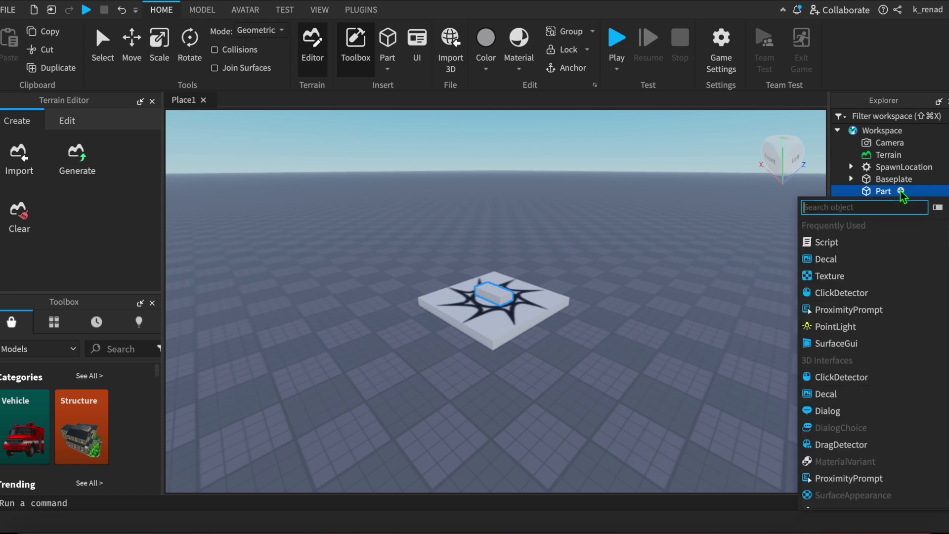
{"action": "left_click", "coordinate": [854, 247]}
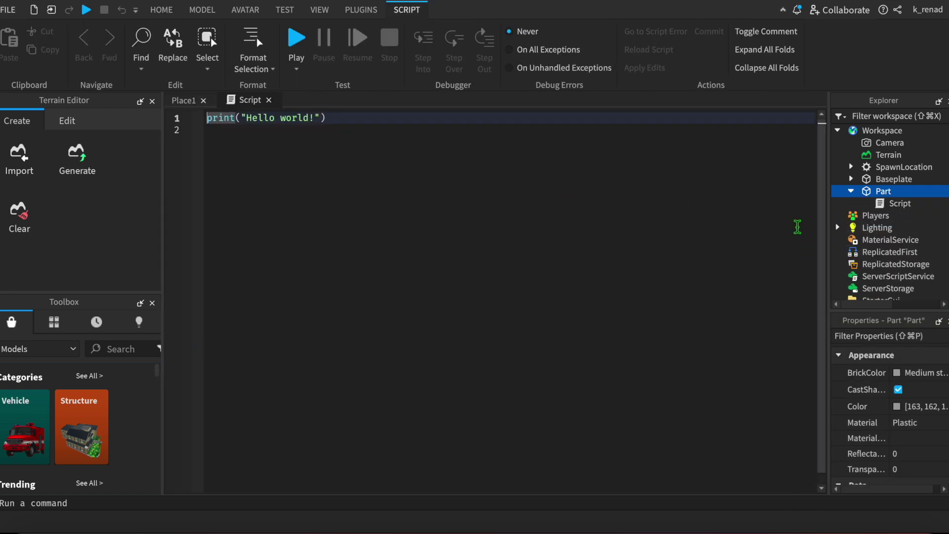
{"action": "left_click", "coordinate": [419, 119]}
{"action": "key", "text": "BackSpace"}
- Replace the print line with local trap = script.Parent, followed by blank lines
{"action": "key", "text": "BackSpace"}
{"action": "key", "text": "BackSpace"}
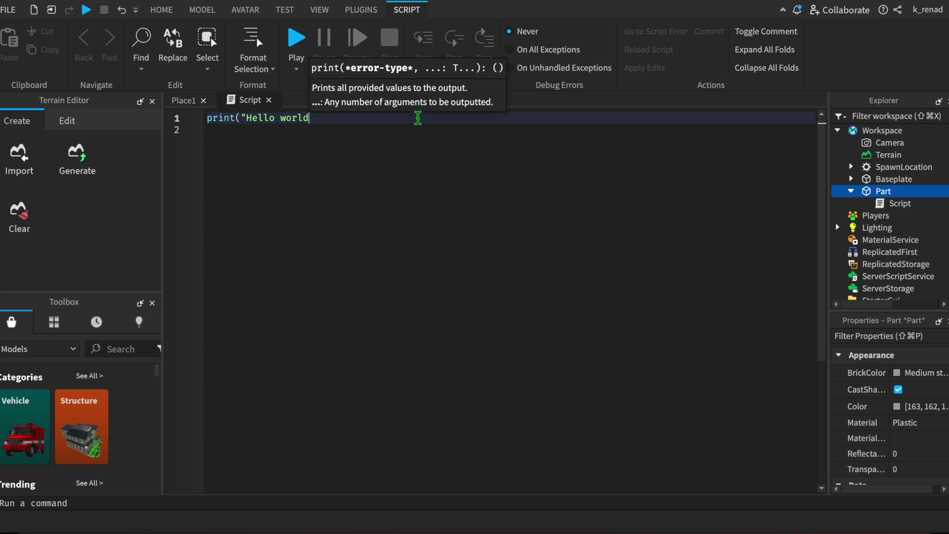
{"action": "key", "text": "BackSpace"}
{"action": "key", "text": "BackSpace"}
{"action": "key", "text": "BackSpace"}
{"action": "key", "text": "BackSpace"}
{"action": "key", "text": "BackSpace"}
{"action": "key", "text": "BackSpace"}
{"action": "key", "text": "BackSpace"}
{"action": "key", "text": "BackSpace"}
{"action": "key", "text": "BackSpace"}
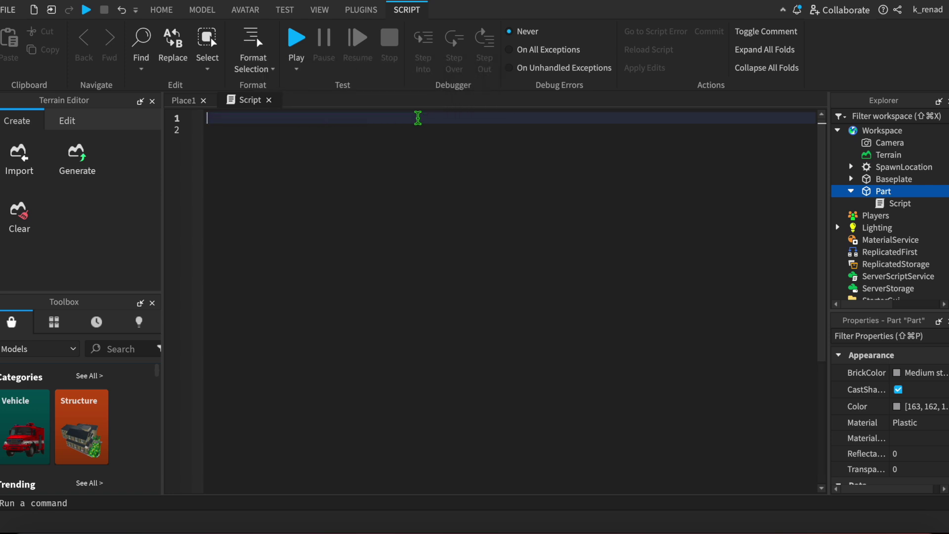
{"action": "type", "text": "loca"}
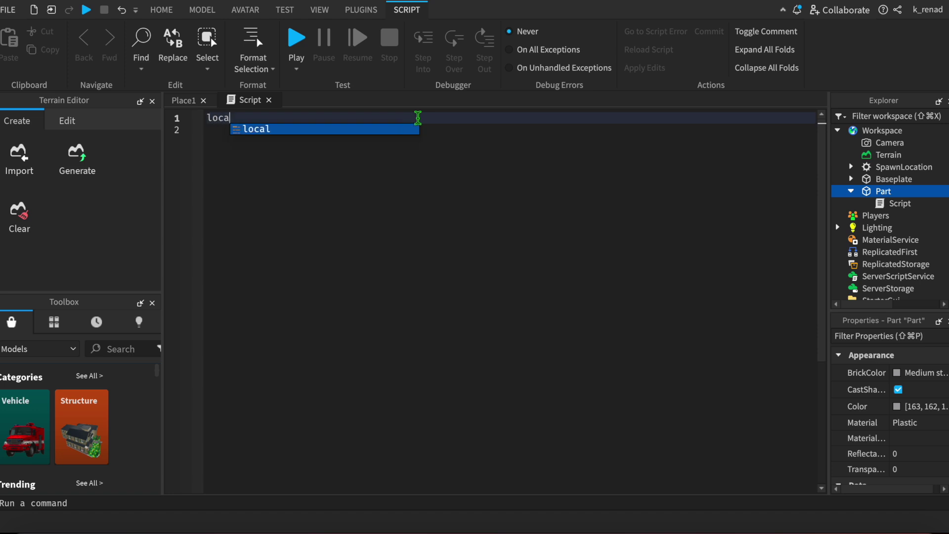
{"action": "type", "text": "l trap = "}
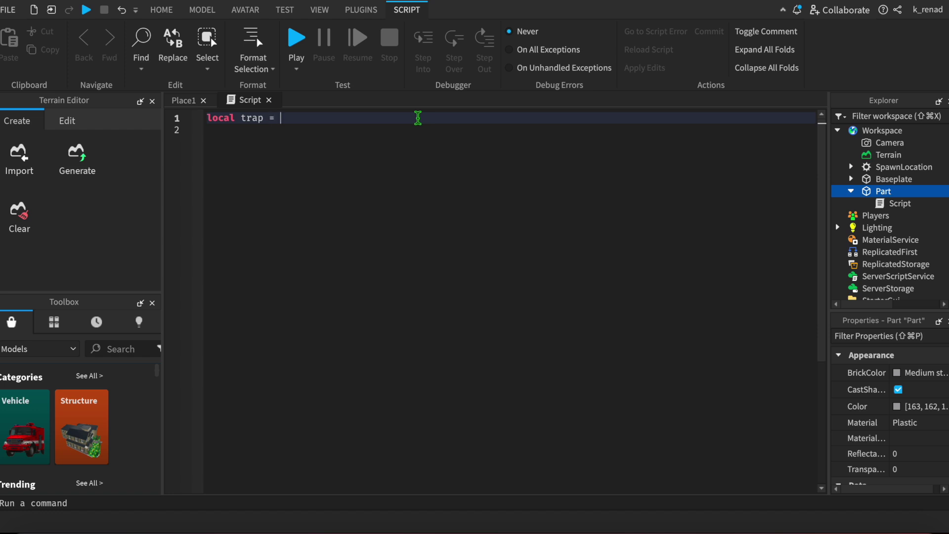
{"action": "type", "text": "scr"}
{"action": "key", "text": "Tab"}
{"action": "type", "text": ".P"}
{"action": "key", "text": "Tab"}
{"action": "key", "text": "Return"}
{"action": "key", "text": "Return"}
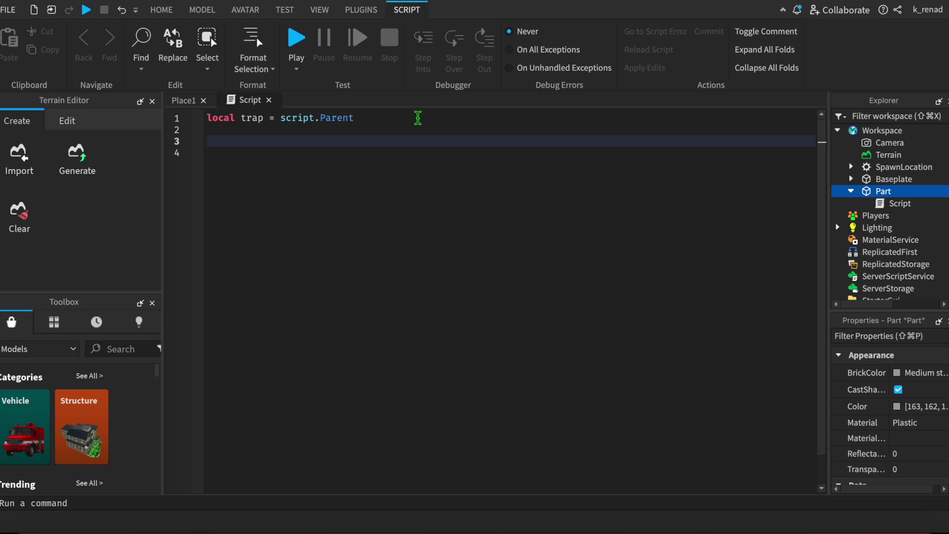
{"action": "type", "text": "lo"}
- Declare local function onTouch(otherPart) with its closing end
{"action": "key", "text": "Tab"}
{"action": "type", "text": "fu"}
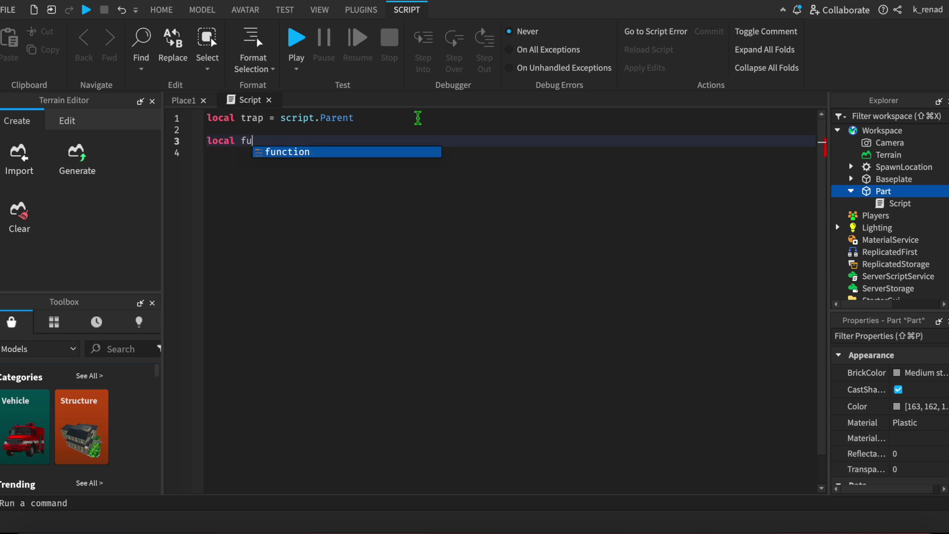
{"action": "key", "text": "Tab"}
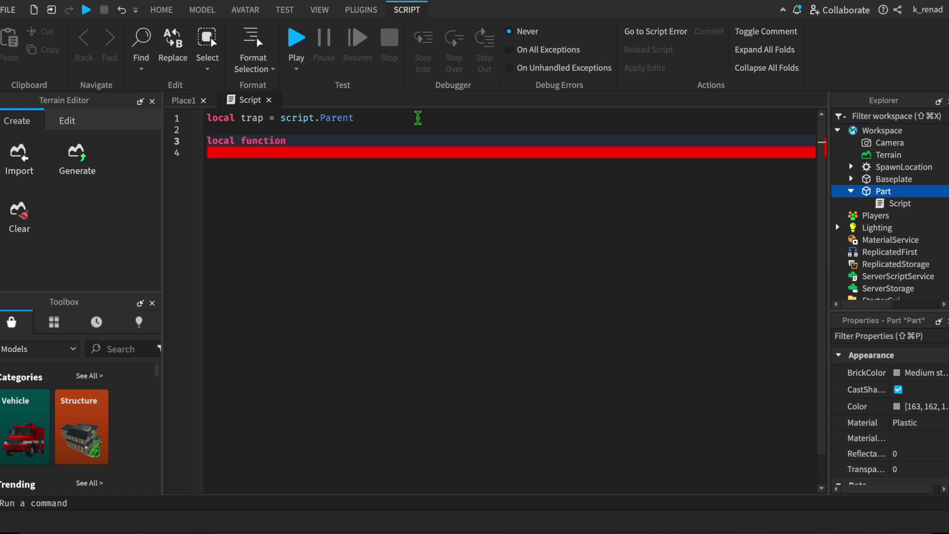
{"action": "type", "text": " on"}
{"action": "type", "text": "Tou"}
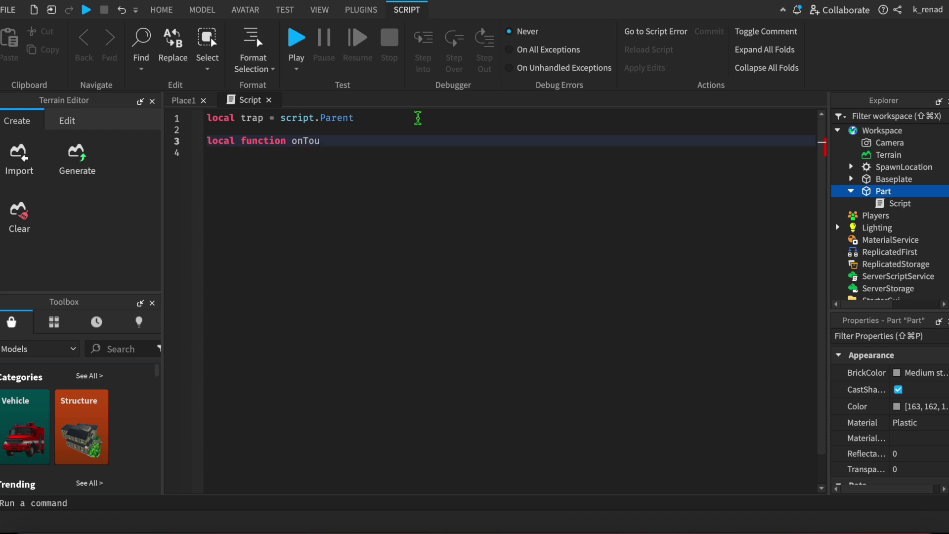
{"action": "type", "text": "ch"}
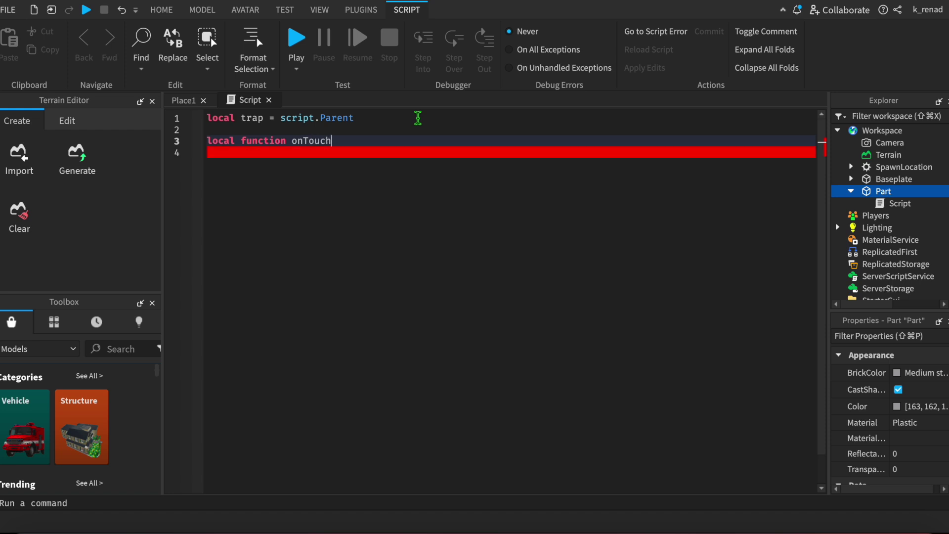
{"action": "type", "text": "(o"}
{"action": "type", "text": "therP"}
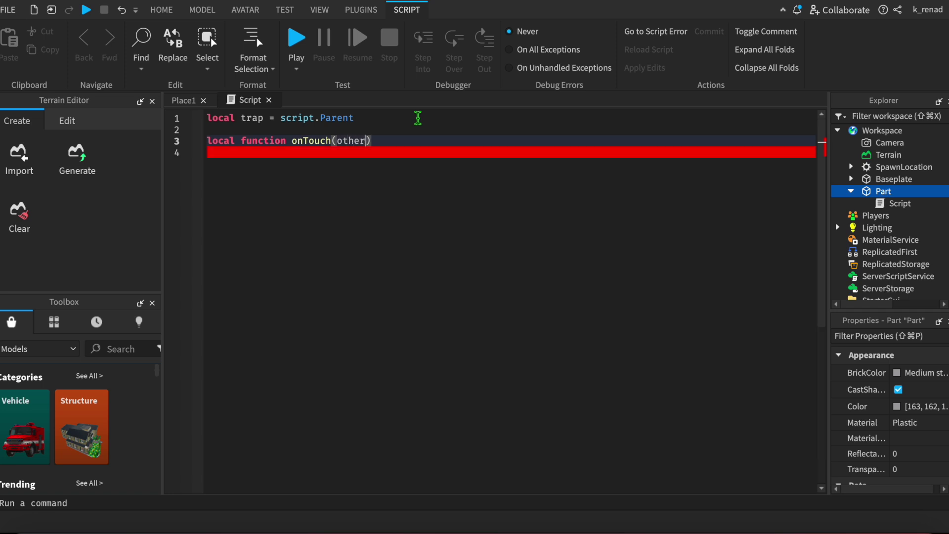
{"action": "type", "text": "art"}
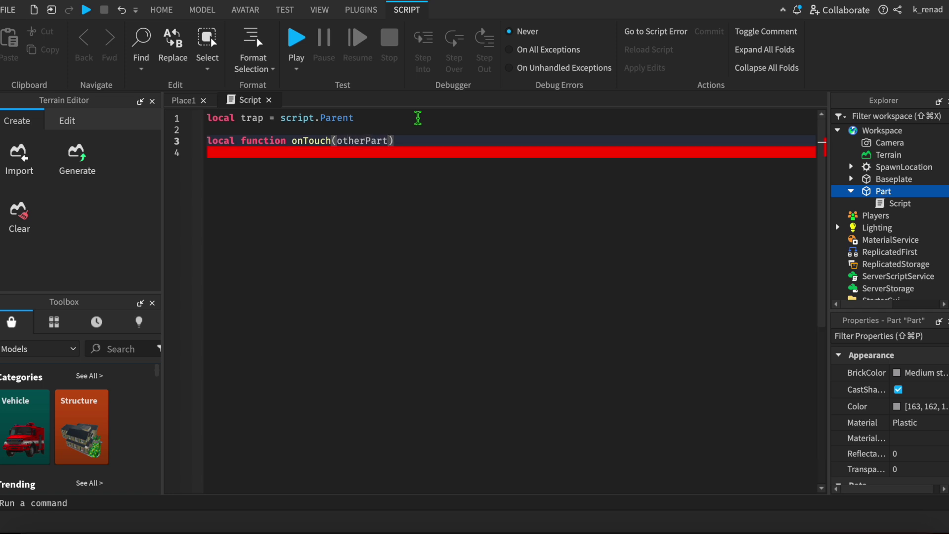
{"action": "type", "text": ")"}
{"action": "key", "text": "Return"}
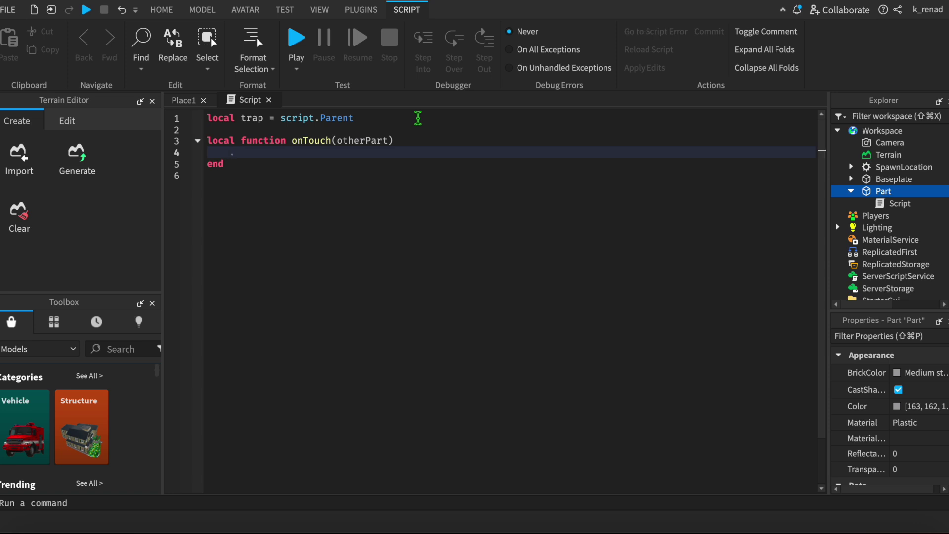
{"action": "type", "text": "oth"}
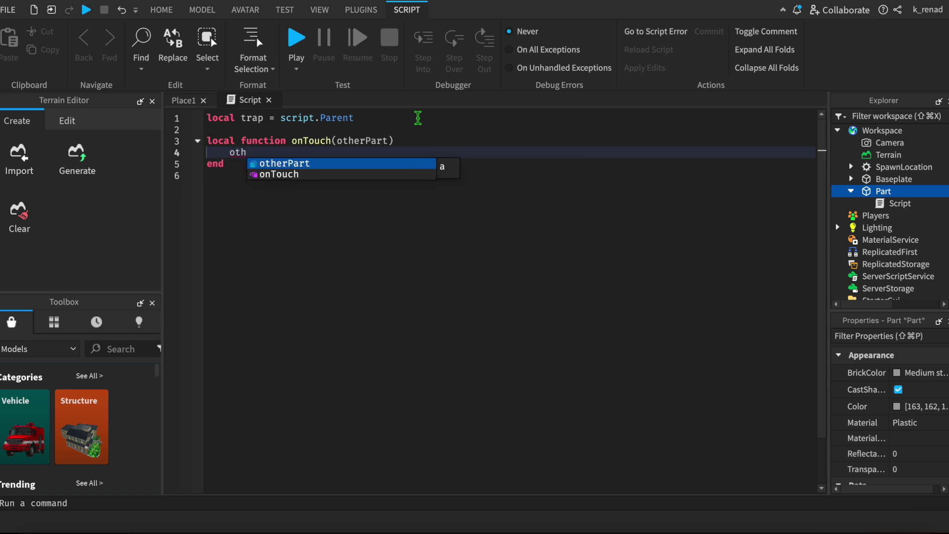
- Make the onTouch body otherPart:Destroy(), fixing a misspelling, and add blank lines below
{"action": "key", "text": "Tab"}
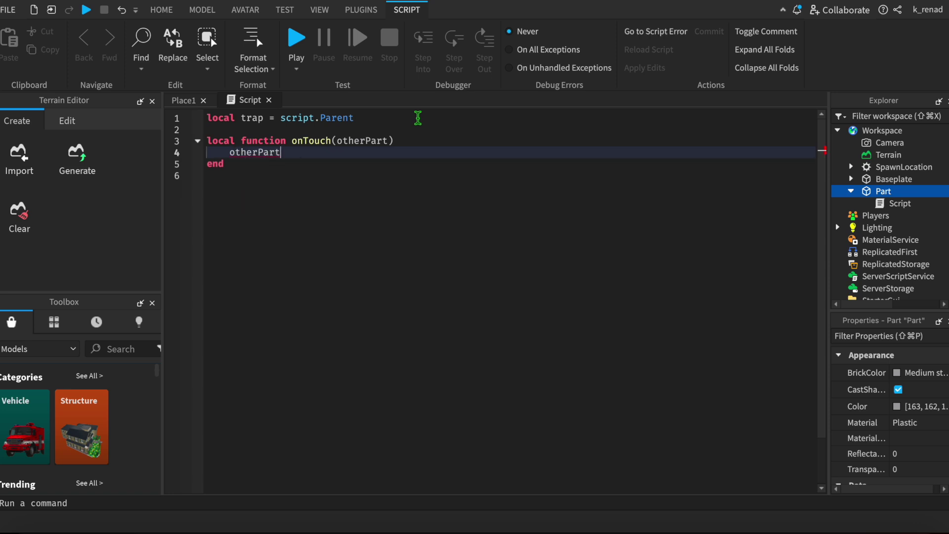
{"action": "type", "text": ":de"}
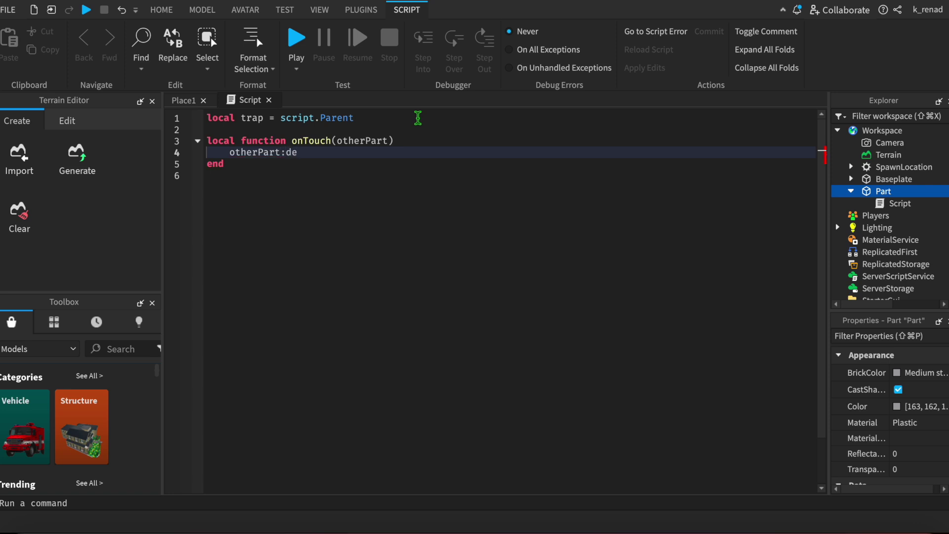
{"action": "type", "text": "r"}
{"action": "type", "text": "s"}
{"action": "key", "text": "BackSpace"}
{"action": "key", "text": "BackSpace"}
{"action": "key", "text": "BackSpace"}
{"action": "type", "text": "Destroy"}
{"action": "type", "text": "("}
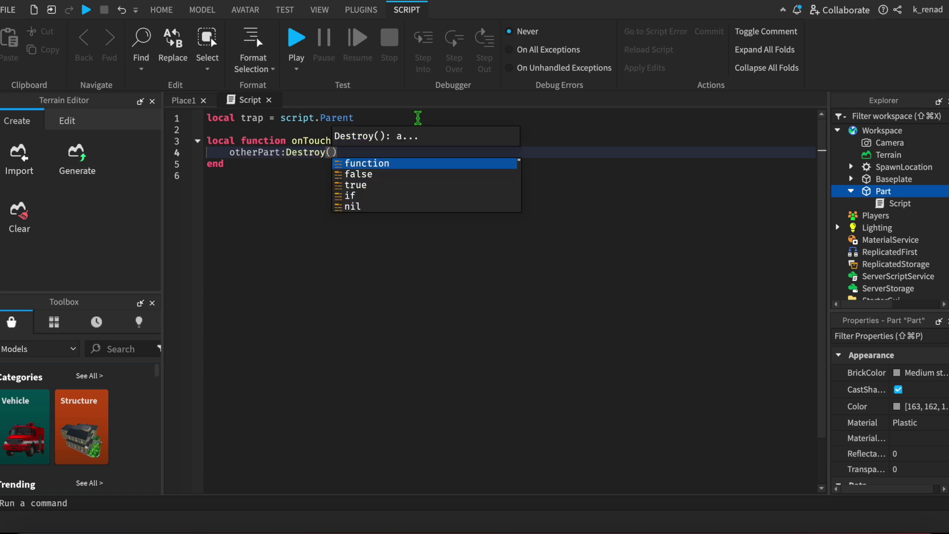
{"action": "type", "text": ")"}
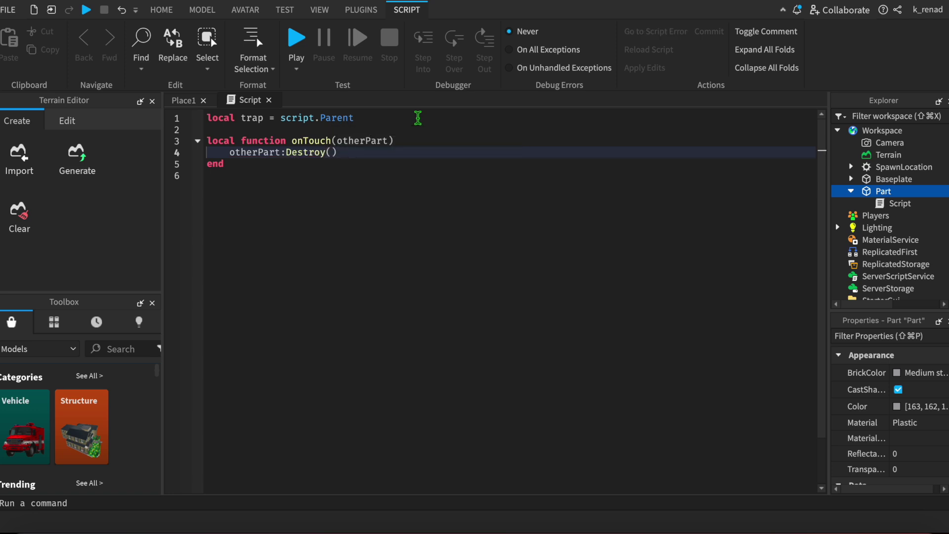
{"action": "key", "text": "Down"}
{"action": "key", "text": "Return"}
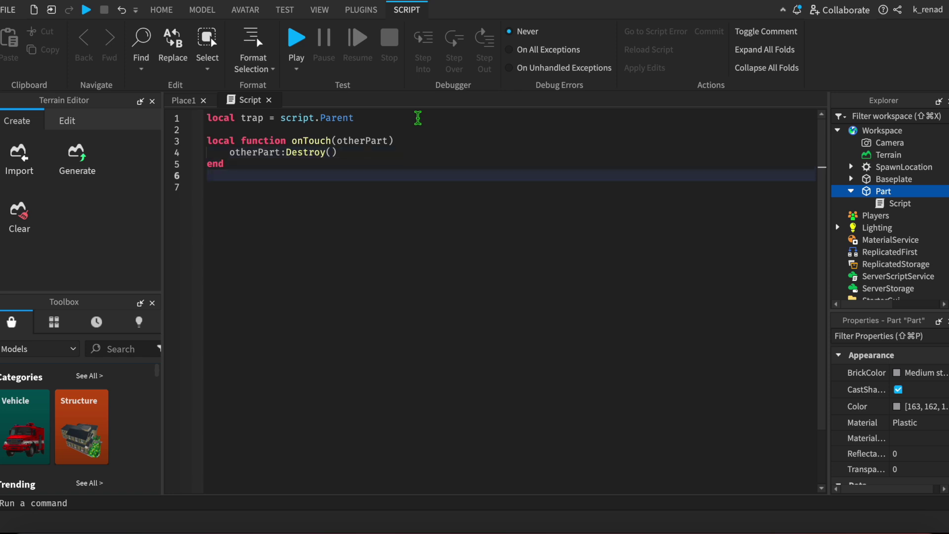
{"action": "key", "text": "Return"}
{"action": "type", "text": "t"}
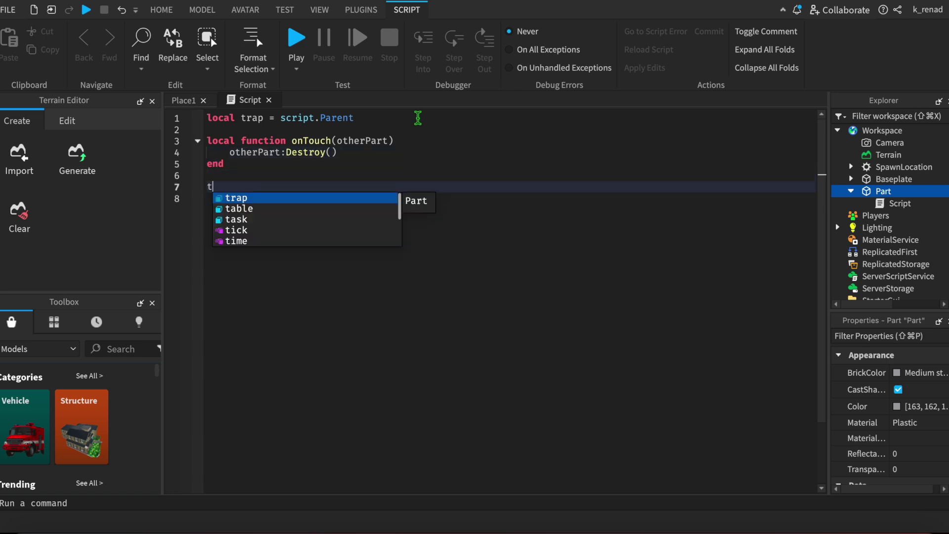
- Write trap.Touched:Connect(onTouch) on line 7, then start a playtest
{"action": "key", "text": "Tab"}
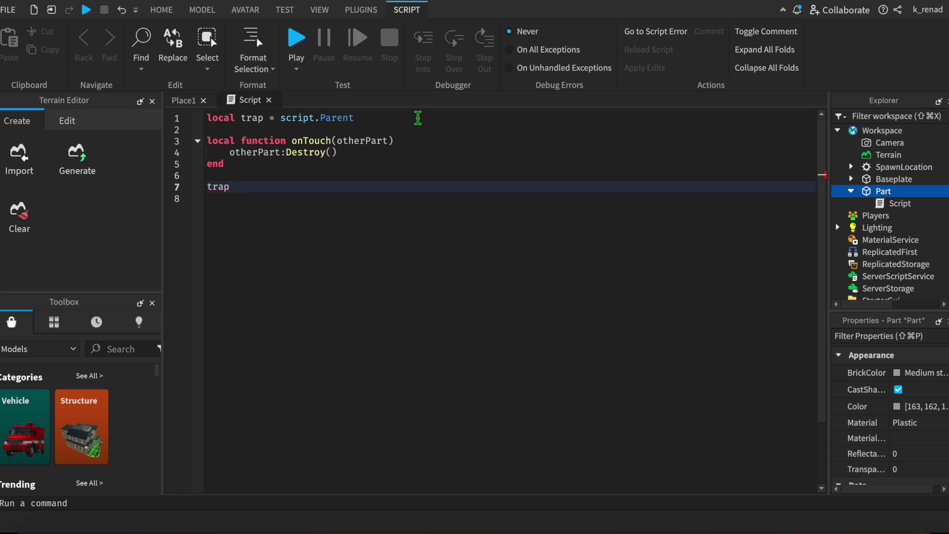
{"action": "type", "text": "."}
{"action": "key", "text": "Down"}
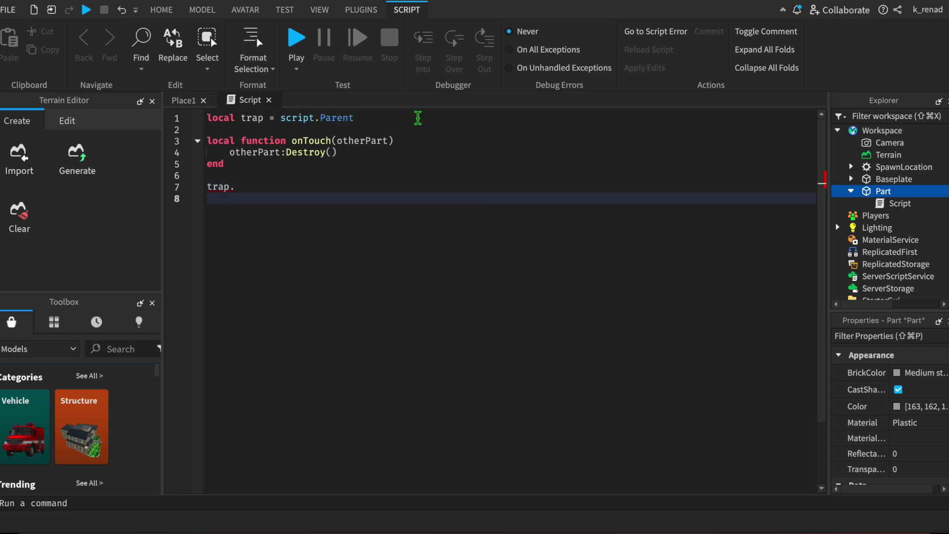
{"action": "key", "text": "Up"}
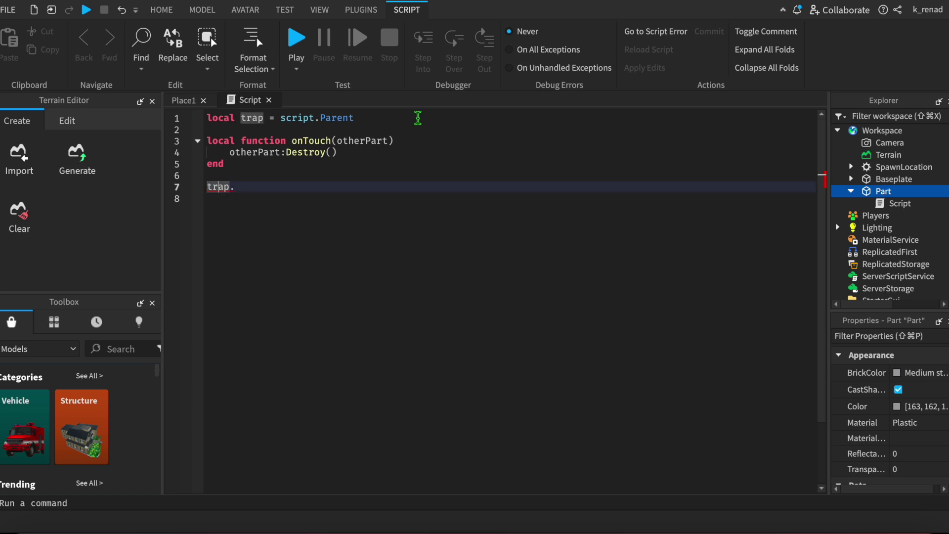
{"action": "key", "text": "Right"}
{"action": "key", "text": "Right"}
{"action": "key", "text": "Right"}
{"action": "key", "text": "BackSpace"}
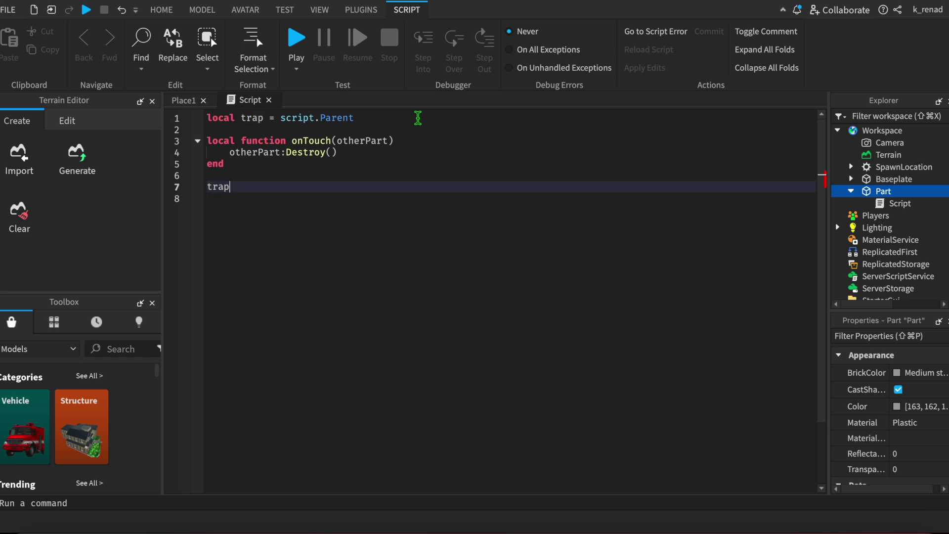
{"action": "type", "text": "."}
{"action": "key", "text": "Down"}
{"action": "key", "text": "Down"}
{"action": "key", "text": "Down"}
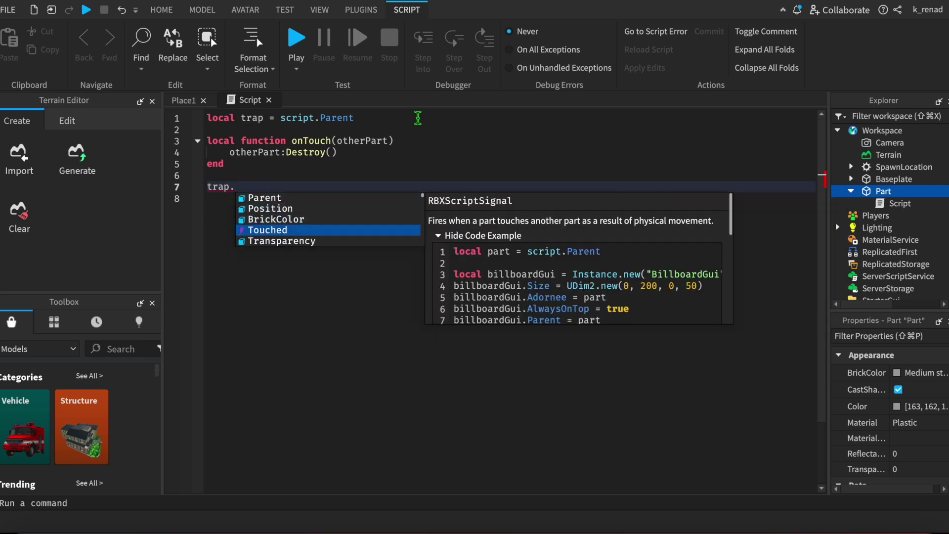
{"action": "key", "text": "Return"}
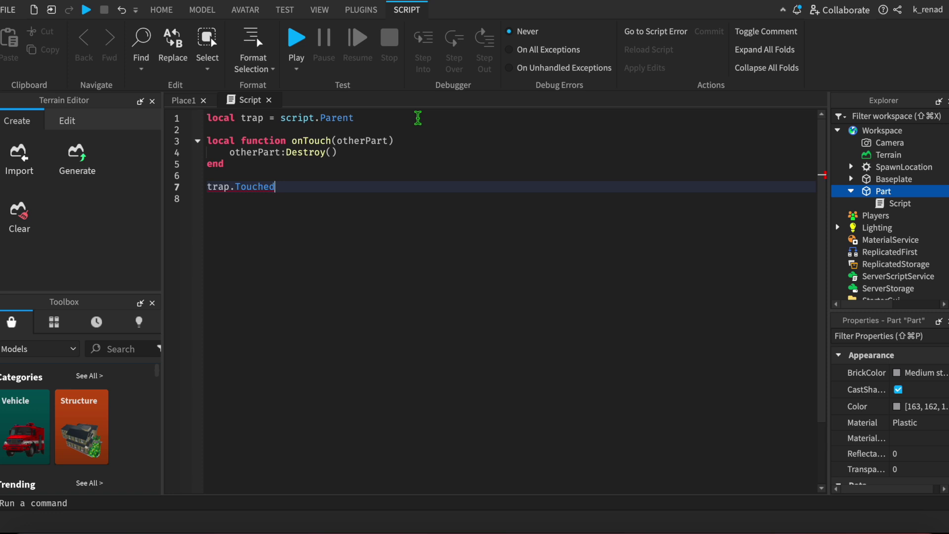
{"action": "type", "text": ":C"}
{"action": "key", "text": "Return"}
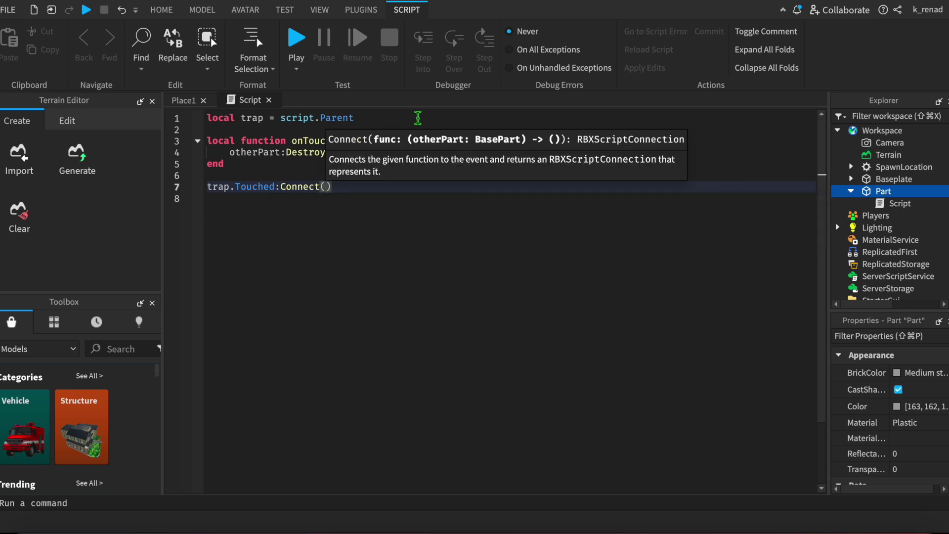
{"action": "type", "text": "on"}
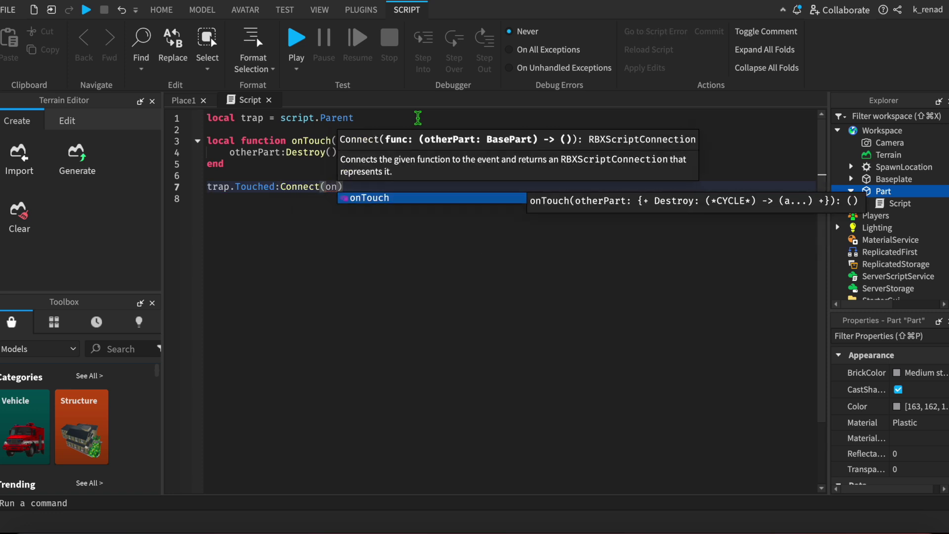
{"action": "key", "text": "Return"}
{"action": "key", "text": "Down"}
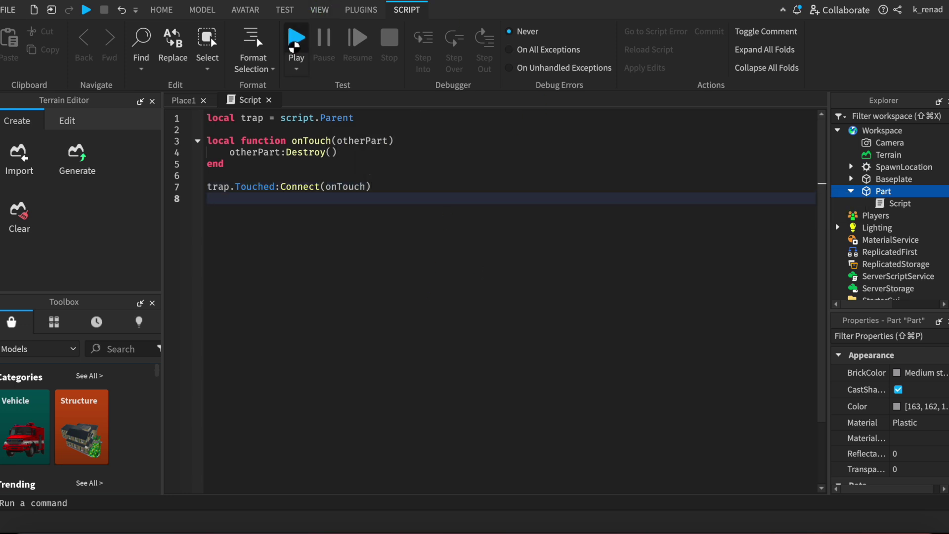
{"action": "left_click", "coordinate": [295, 43]}
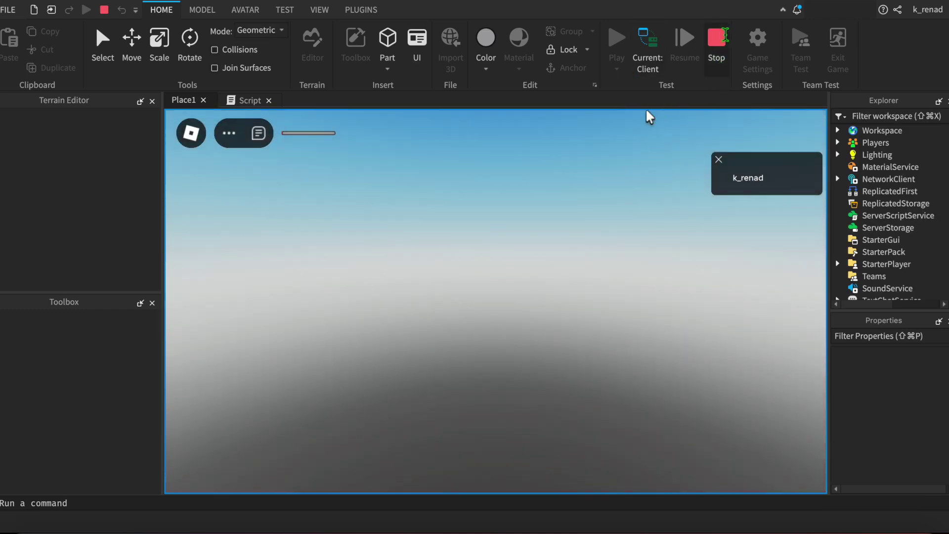
- Stop the playtest, run and stop another, then return to the Place1 viewport
{"action": "left_click", "coordinate": [717, 44]}
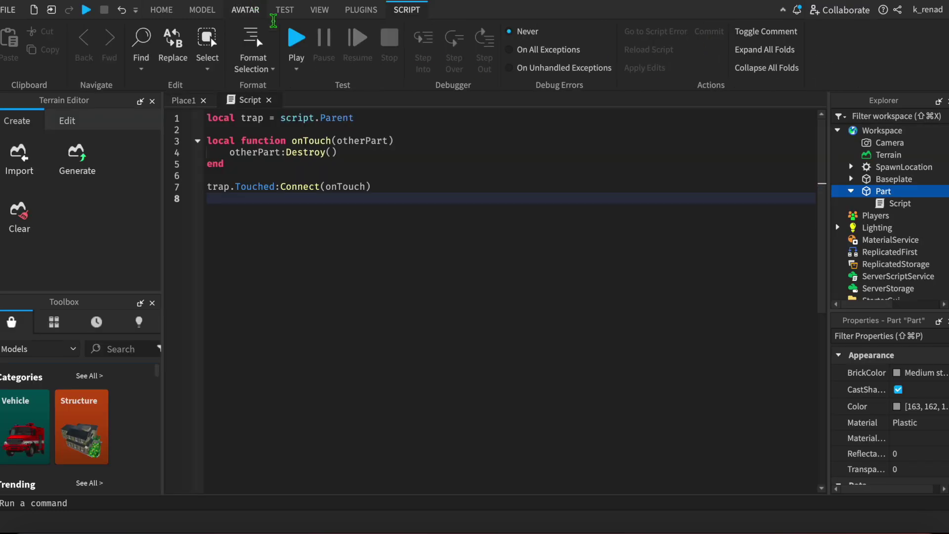
{"action": "left_click", "coordinate": [296, 39]}
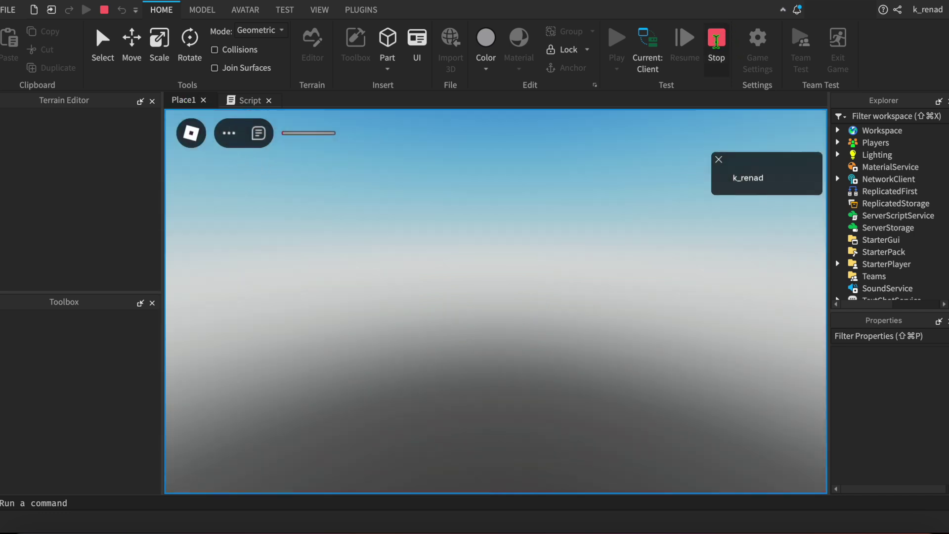
{"action": "left_click", "coordinate": [715, 43]}
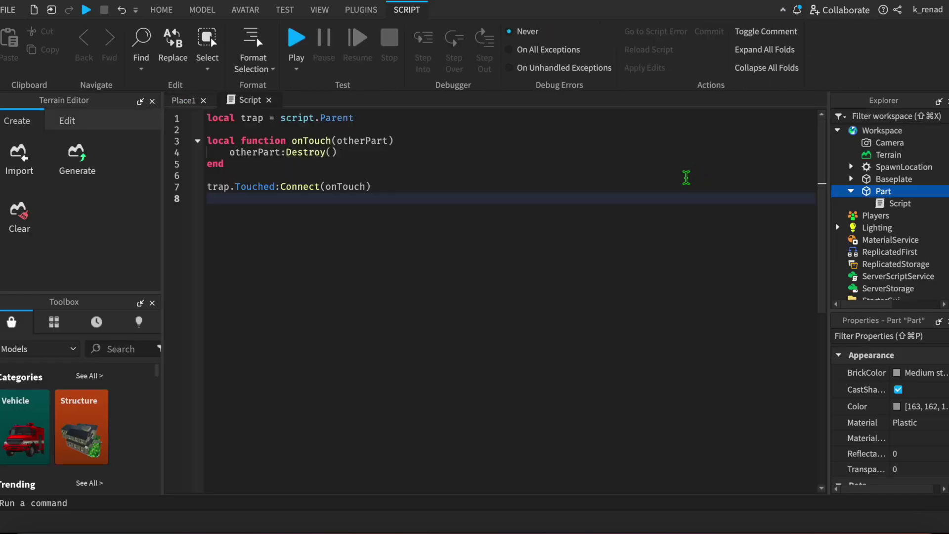
{"action": "left_click", "coordinate": [190, 103]}
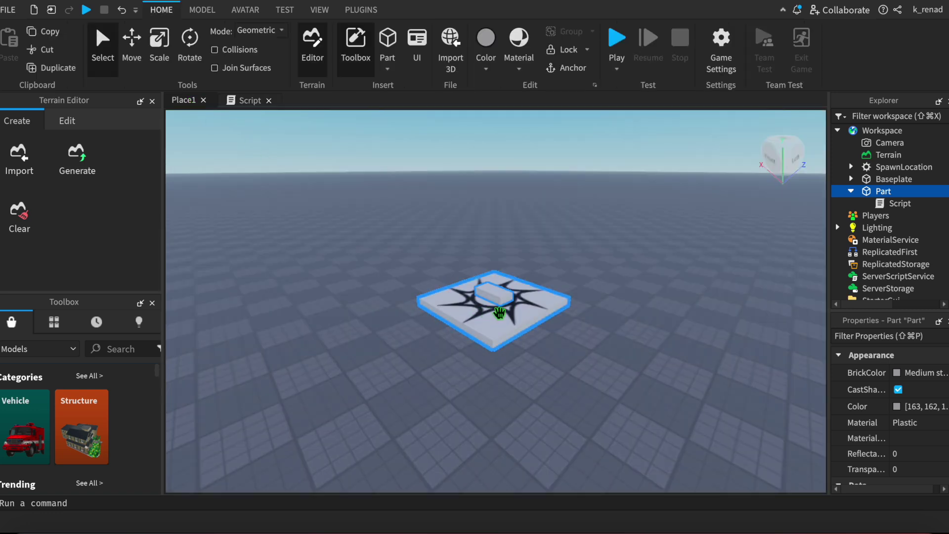
- Move the trap Part right of the spawn pad and playtest walking the avatar
{"action": "left_click_drag", "start_coordinate": [507, 303], "coordinate": [592, 296]}
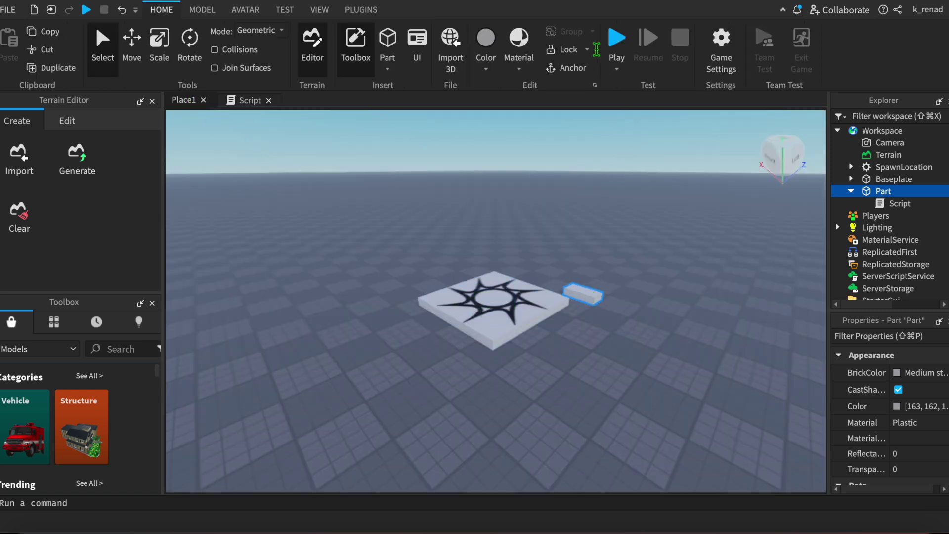
{"action": "left_click", "coordinate": [616, 43]}
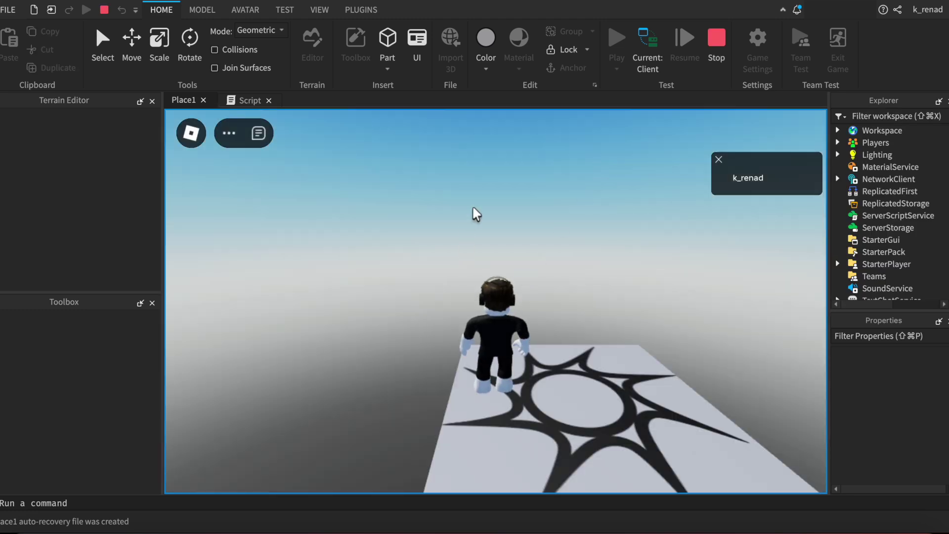
{"action": "key", "text": "s"}
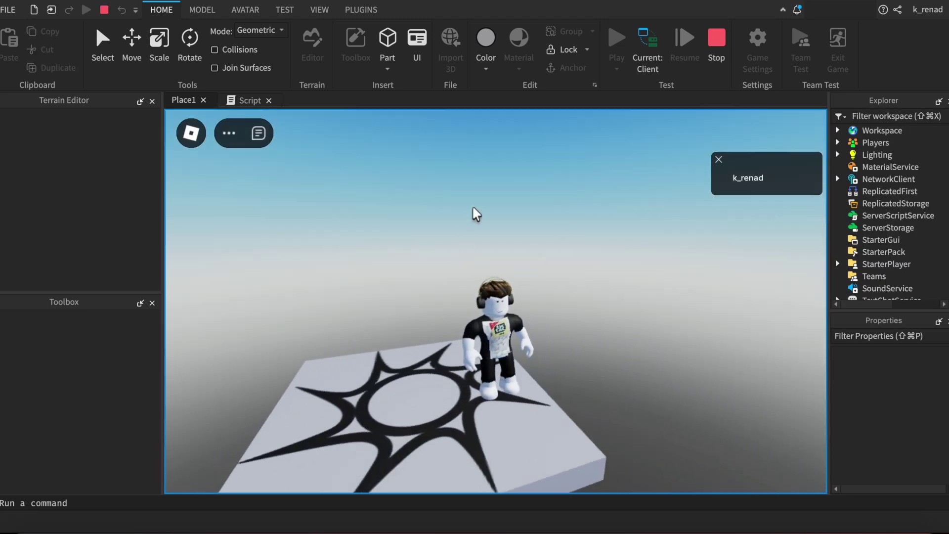
{"action": "key", "text": "w"}
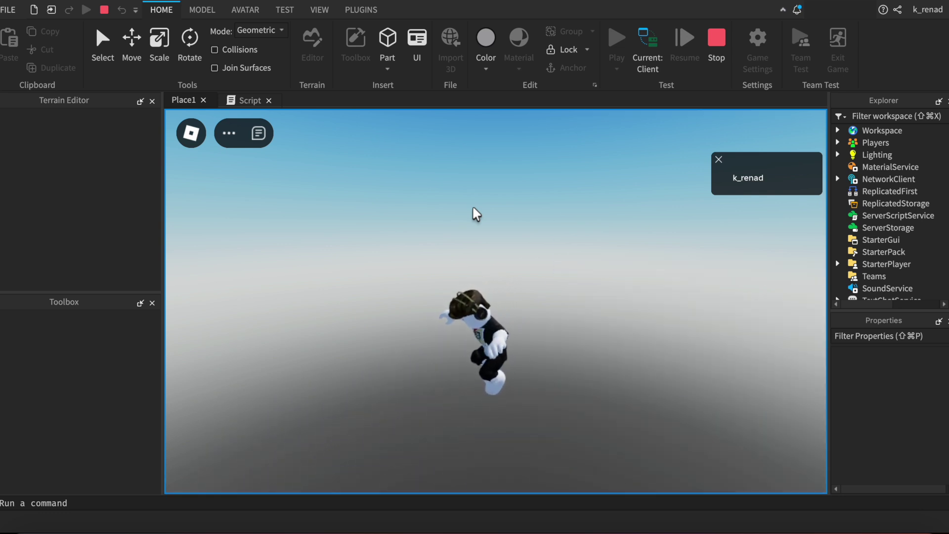
{"action": "left_click", "coordinate": [719, 45]}
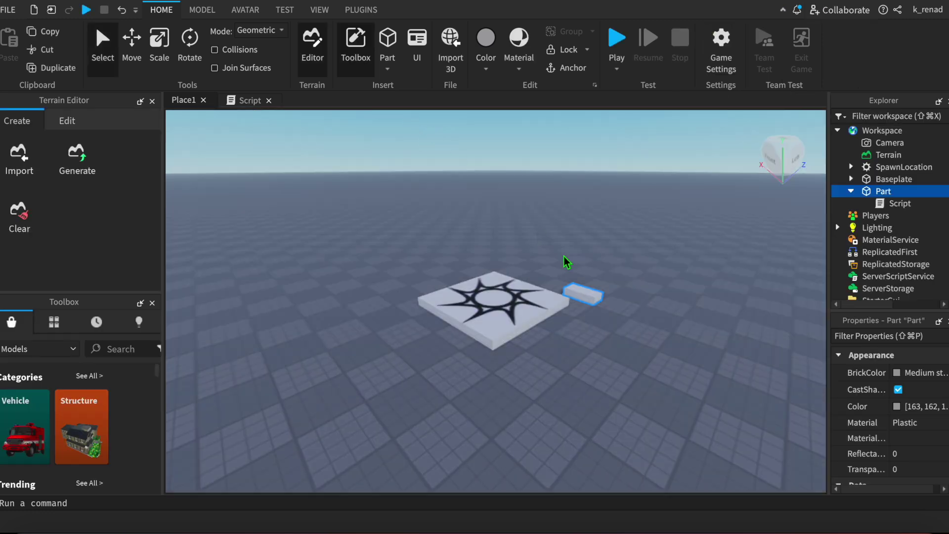
- Nudge the trap further right and playtest again, steering the avatar left off the pad
{"action": "left_click_drag", "start_coordinate": [587, 296], "coordinate": [602, 287]}
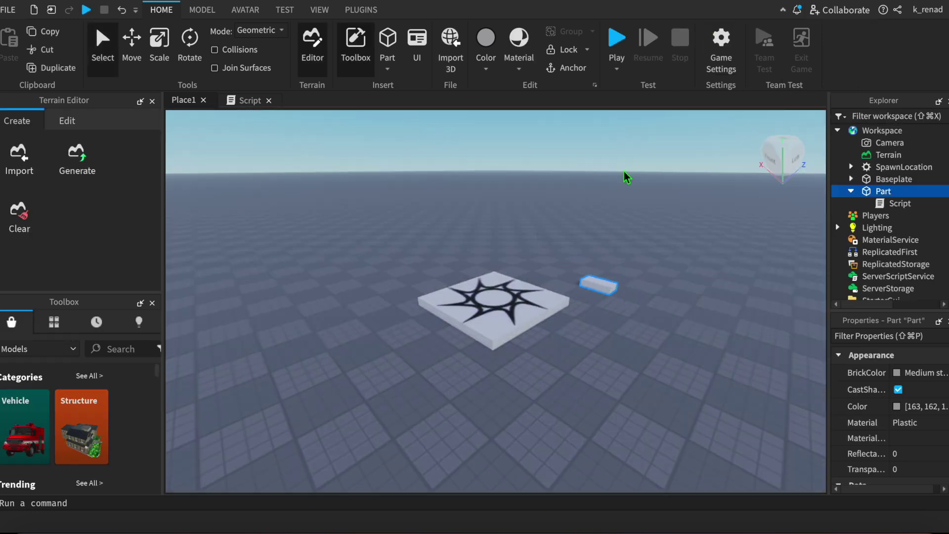
{"action": "left_click", "coordinate": [616, 45]}
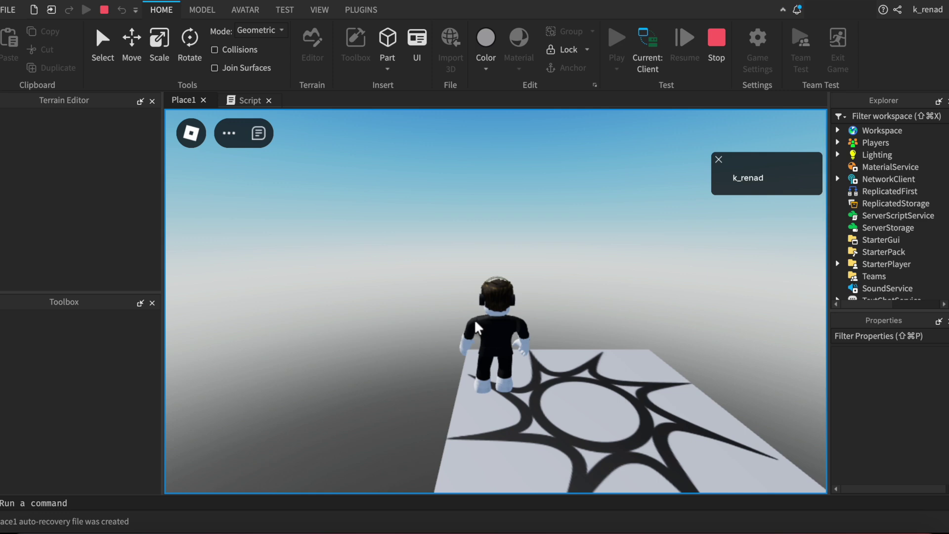
{"action": "key", "text": "w"}
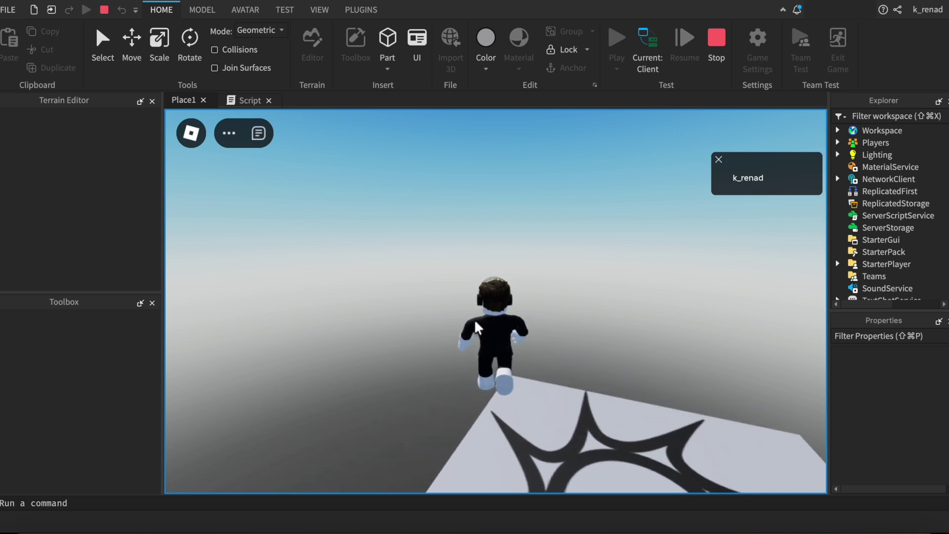
{"action": "key", "text": "a"}
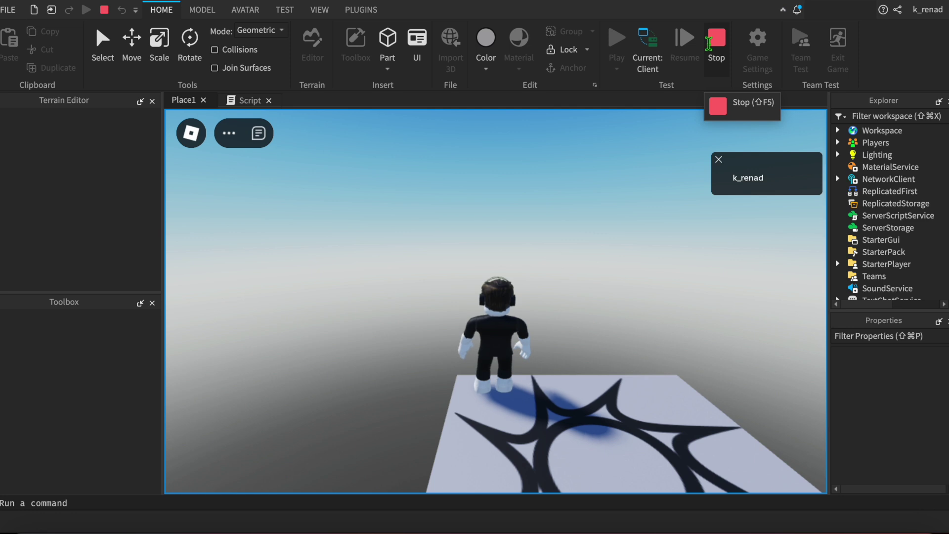
{"action": "left_click", "coordinate": [709, 45]}
{"action": "scroll", "coordinate": [490, 264], "scroll_direction": "down", "scroll_amount": 3}
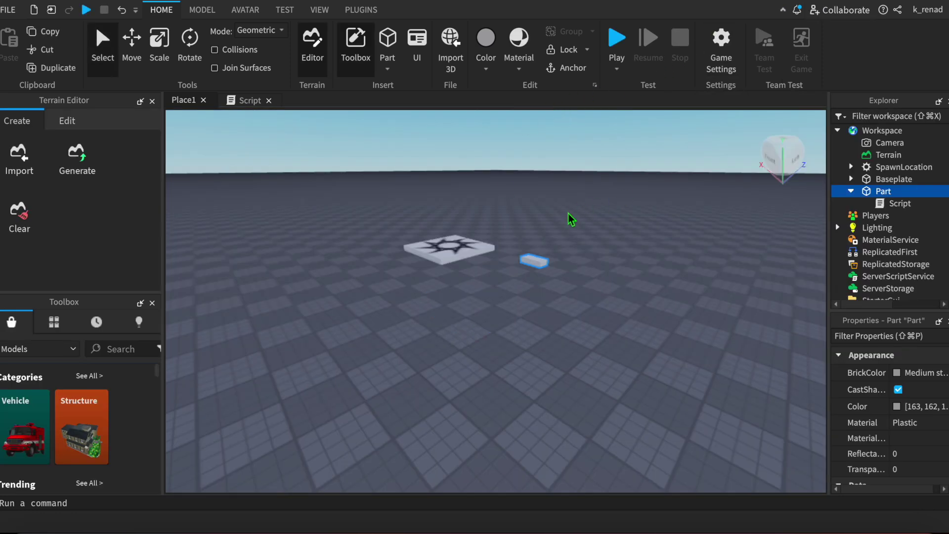
- Place the trap Part on the SpawnLocation and run a short playtest
{"action": "left_click_drag", "start_coordinate": [533, 261], "coordinate": [475, 246]}
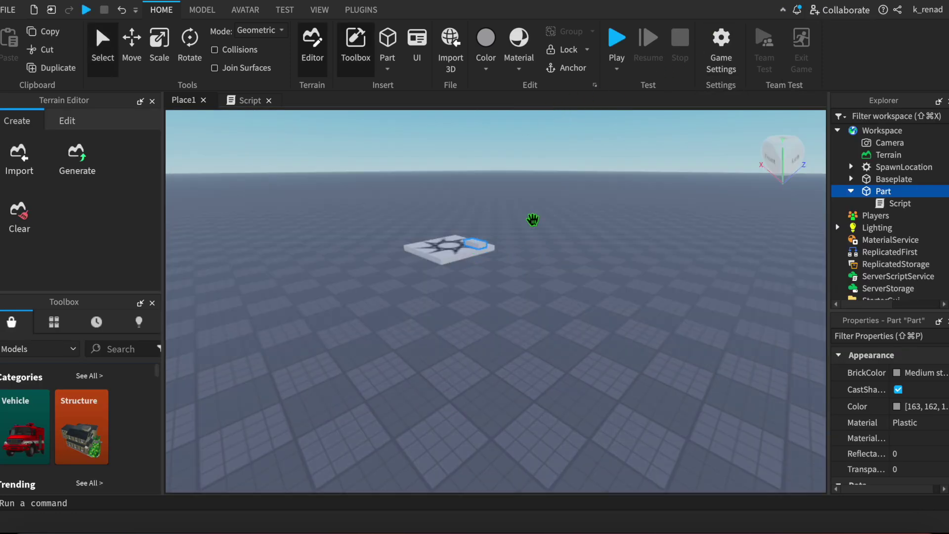
{"action": "left_click", "coordinate": [617, 40]}
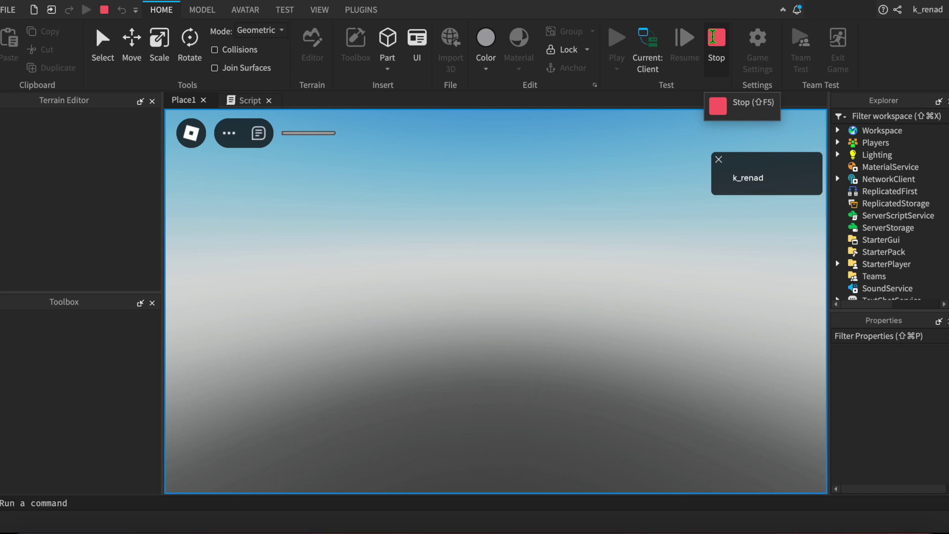
{"action": "left_click", "coordinate": [716, 38]}
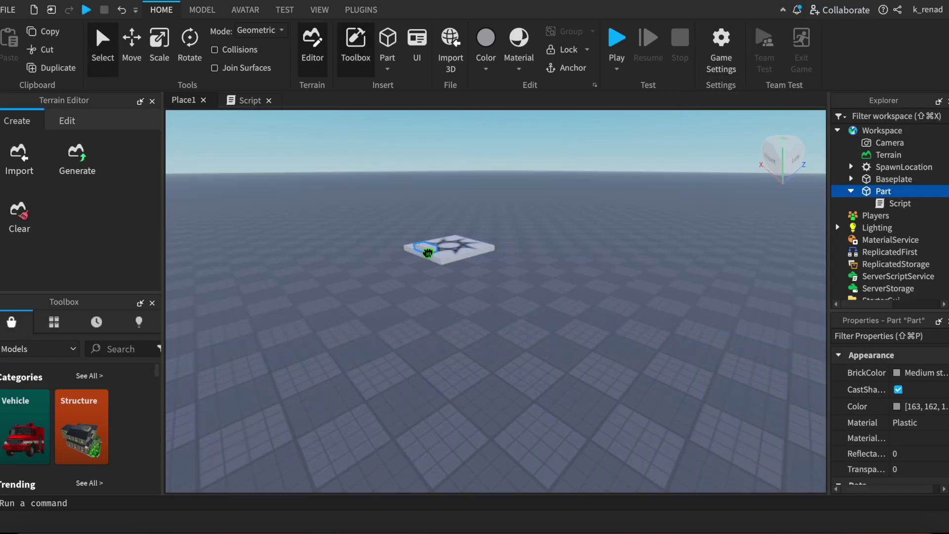
- Move the trap off the spawn and add a second Part stretched into a walkway
{"action": "left_click_drag", "start_coordinate": [415, 250], "coordinate": [335, 285]}
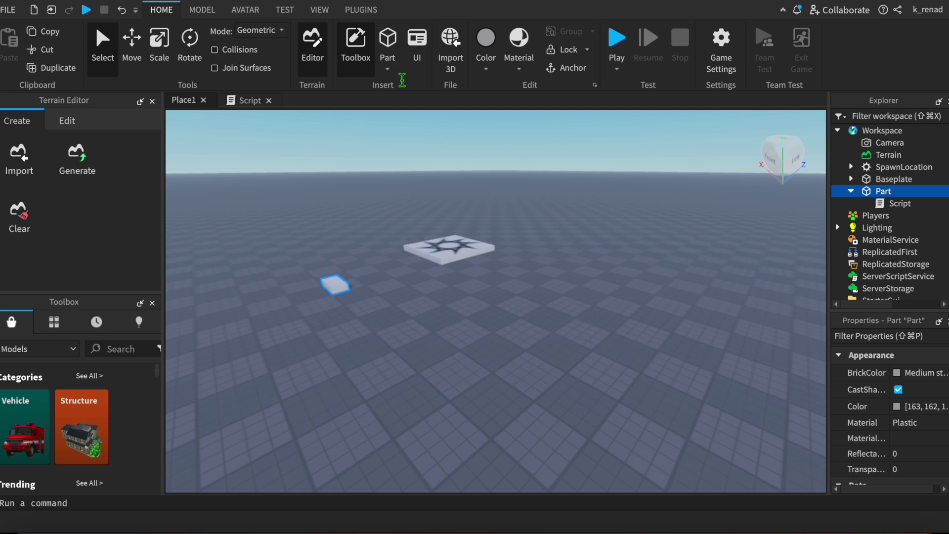
{"action": "left_click", "coordinate": [387, 40]}
{"action": "left_click_drag", "start_coordinate": [490, 303], "coordinate": [442, 249]}
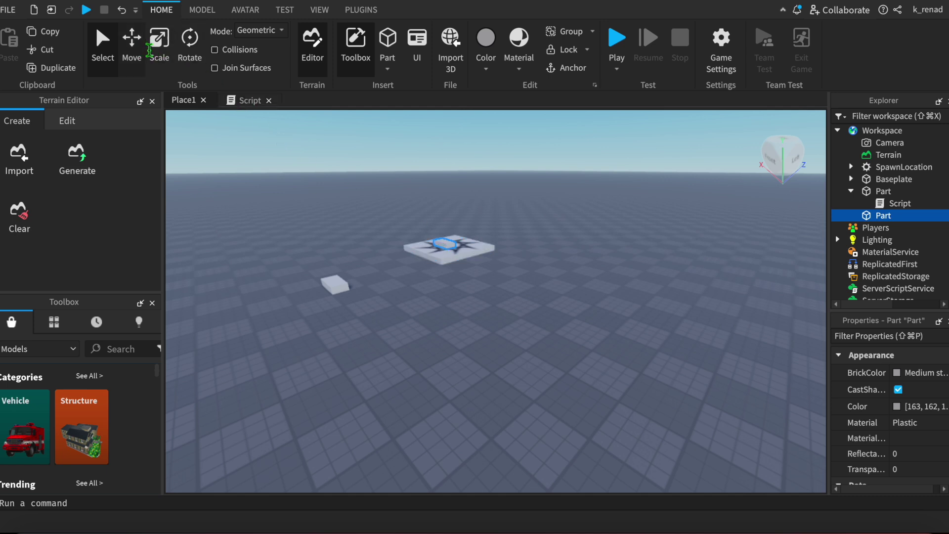
{"action": "left_click", "coordinate": [152, 47]}
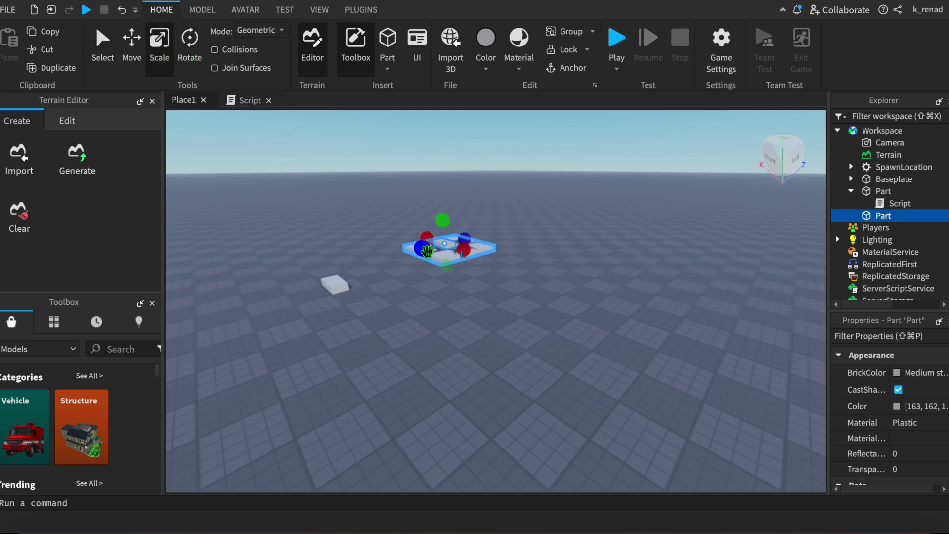
{"action": "mouse_move", "coordinate": [404, 251]}
{"action": "left_mouse_down"}
{"action": "mouse_move", "coordinate": [356, 269]}
{"action": "mouse_move", "coordinate": [384, 258]}
{"action": "left_mouse_up"}
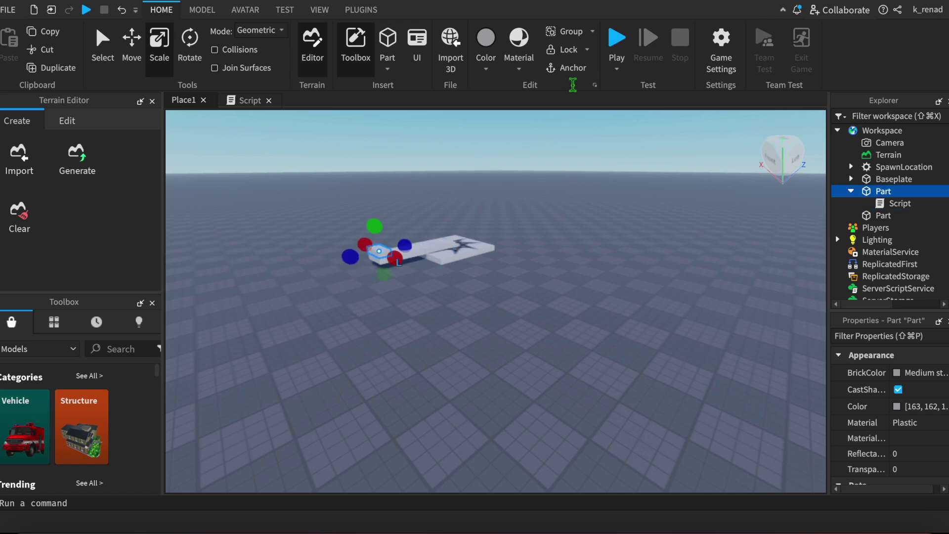
- Run a quick playtest, then select the walkway and the trap Part
{"action": "left_click", "coordinate": [609, 46]}
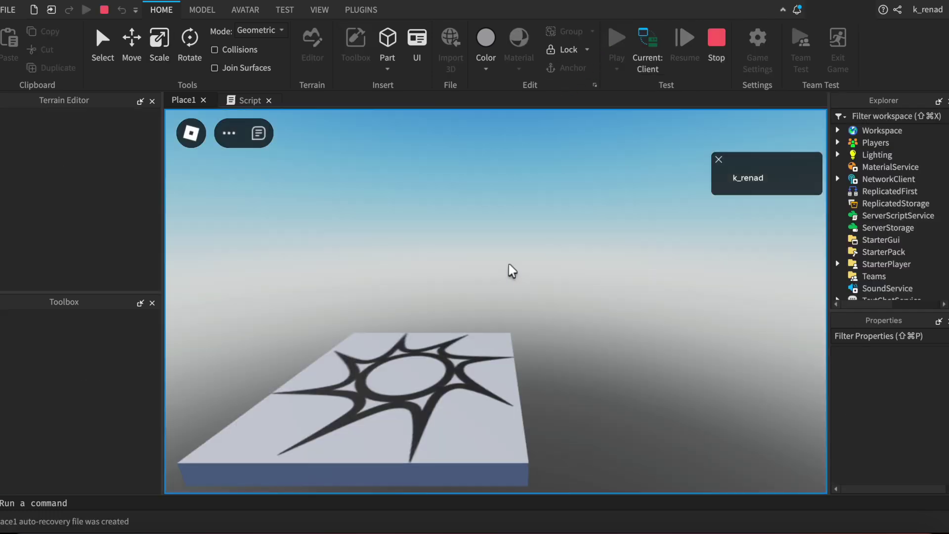
{"action": "right_click_drag", "start_coordinate": [462, 339], "coordinate": [462, 339]}
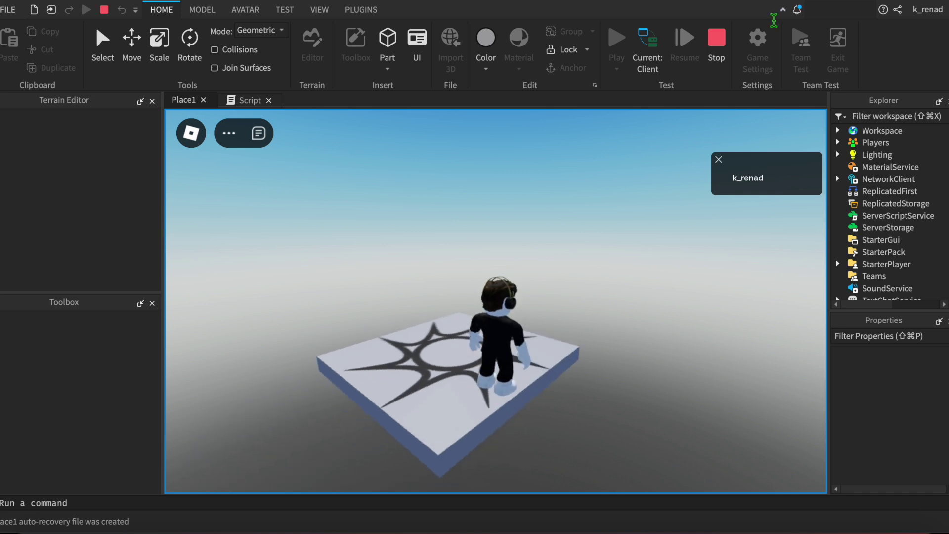
{"action": "left_click", "coordinate": [703, 51]}
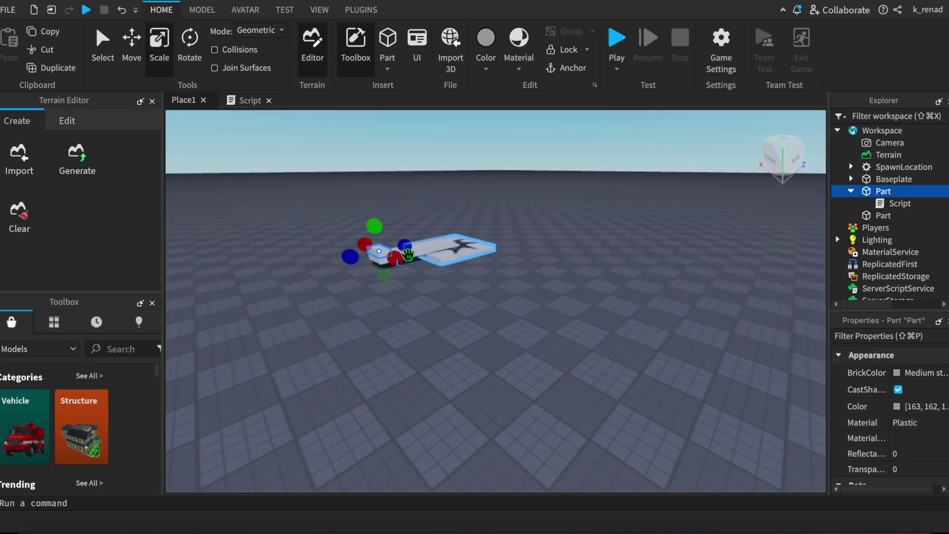
{"action": "left_click", "coordinate": [424, 252]}
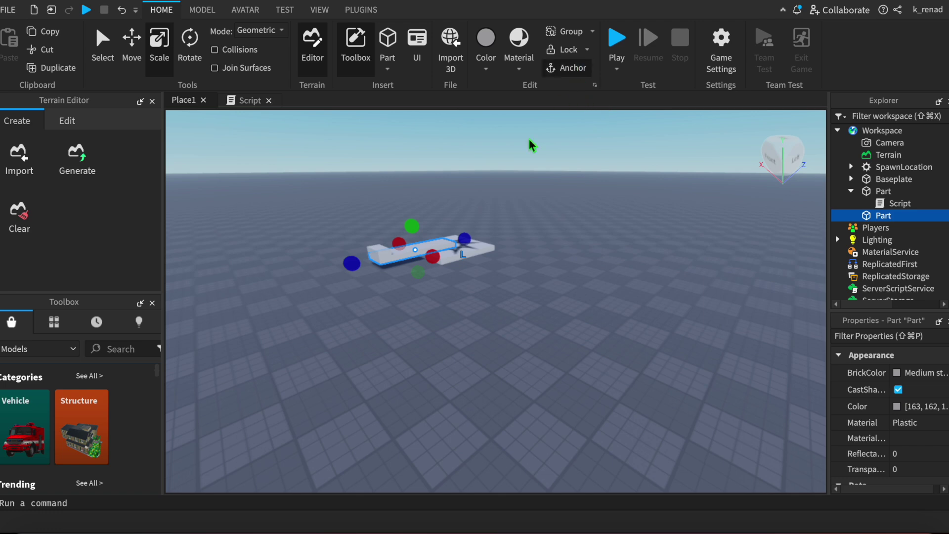
{"action": "left_click", "coordinate": [385, 251]}
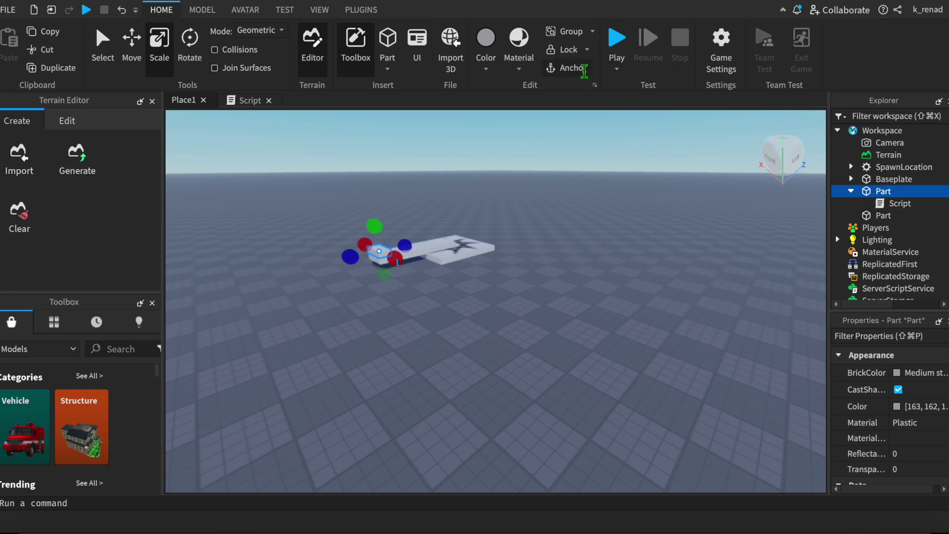
- Playtest walking the avatar into the trap, stop, and reopen the trap's Script
{"action": "left_click", "coordinate": [627, 48]}
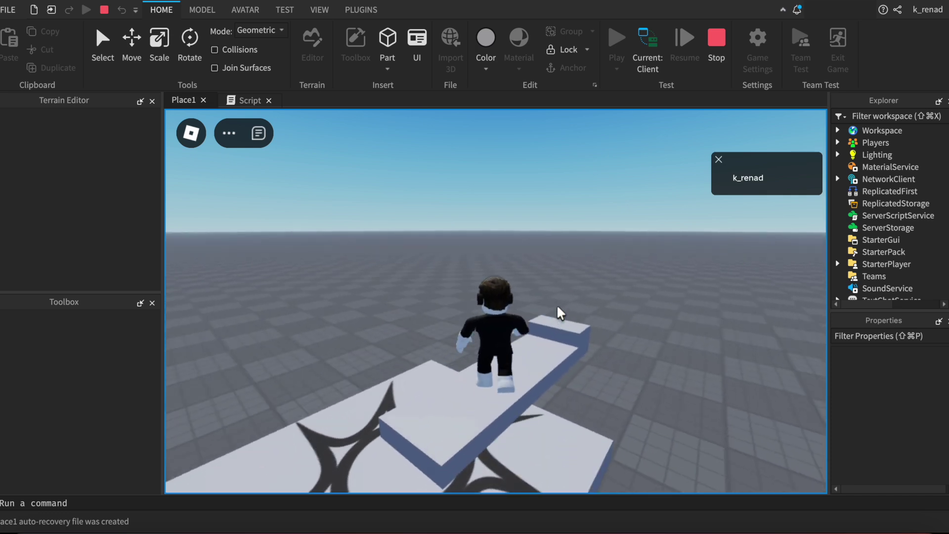
{"action": "key", "text": "w"}
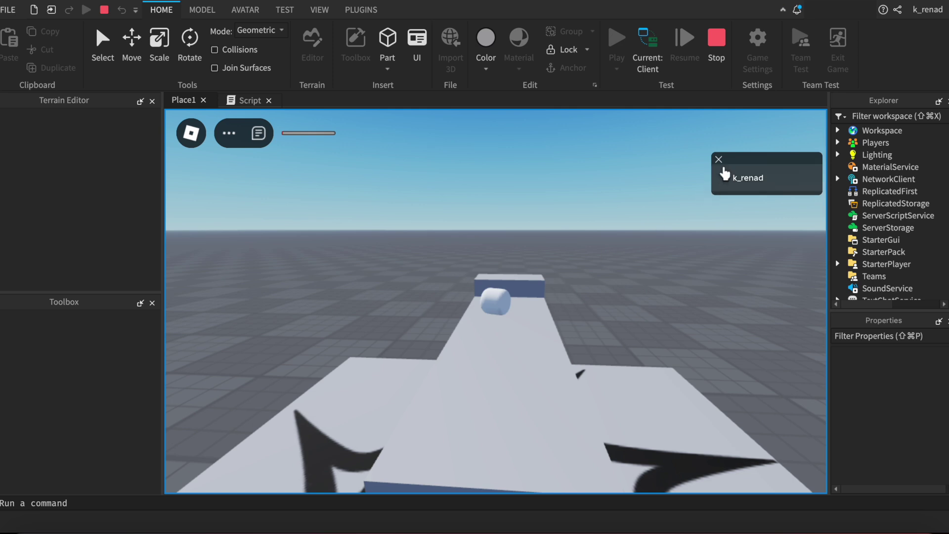
{"action": "key", "text": "shift+F5"}
{"action": "left_click", "coordinate": [249, 99]}
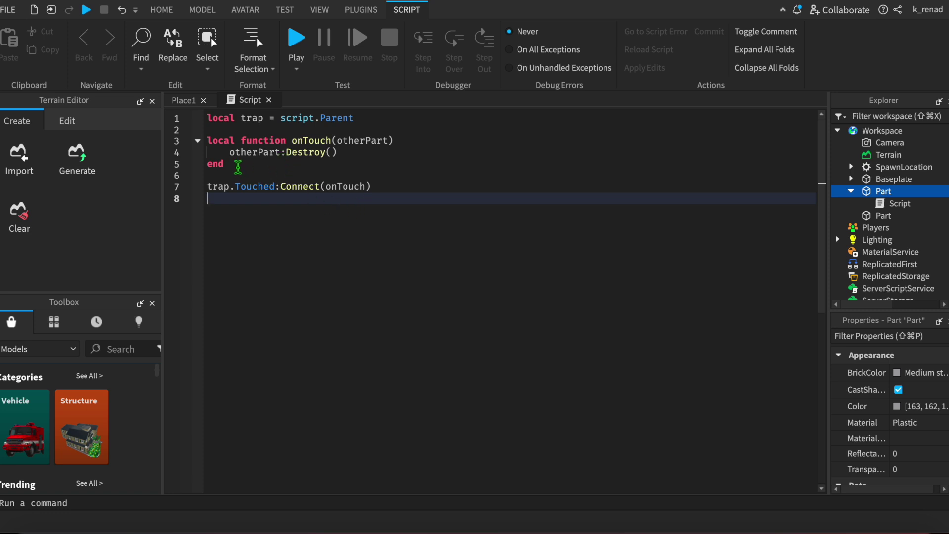
- Delete the onTouch function and the old Touched connection line
{"action": "left_click_drag", "start_coordinate": [224, 164], "coordinate": [200, 143]}
{"action": "key", "text": "BackSpace"}
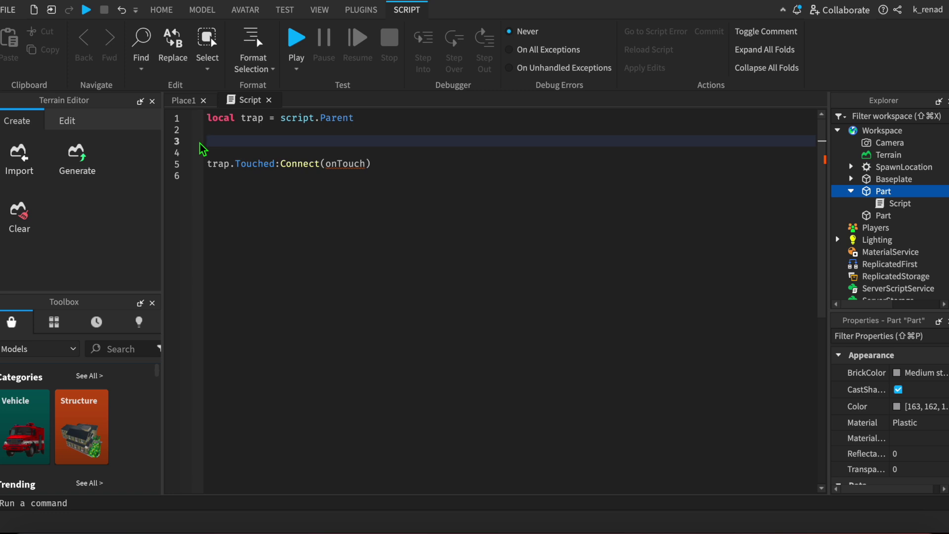
{"action": "type", "text": "p"}
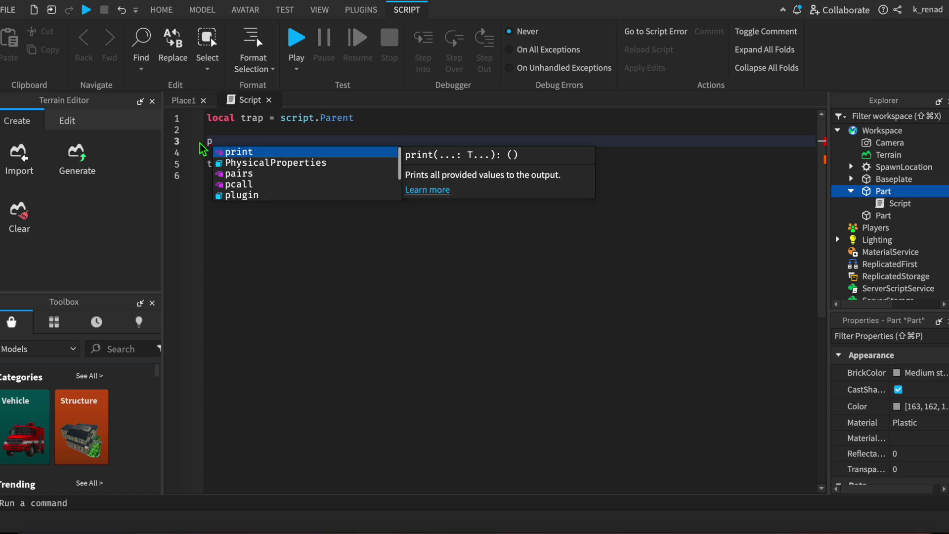
{"action": "left_click", "coordinate": [275, 271]}
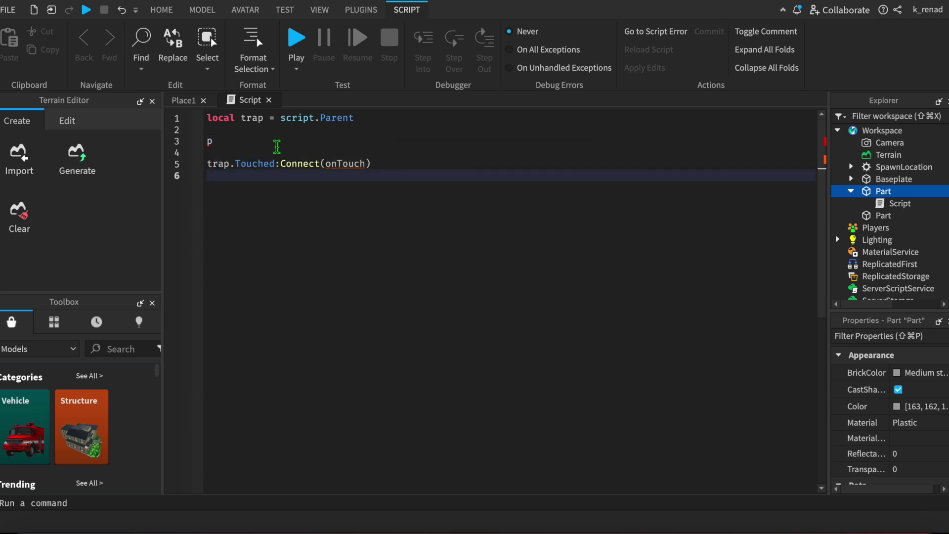
{"action": "left_click_drag", "start_coordinate": [212, 184], "coordinate": [210, 142]}
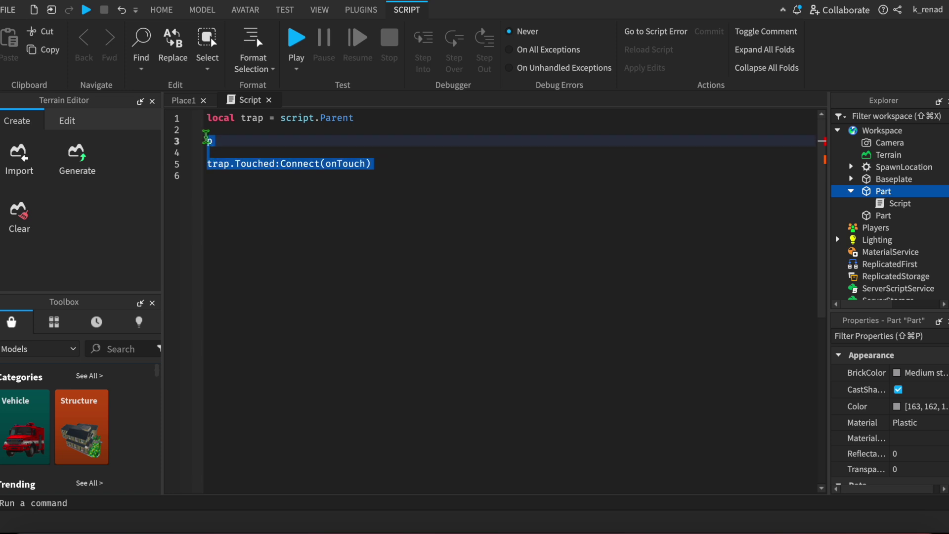
{"action": "key", "text": "BackSpace"}
{"action": "type", "text": "pa"}
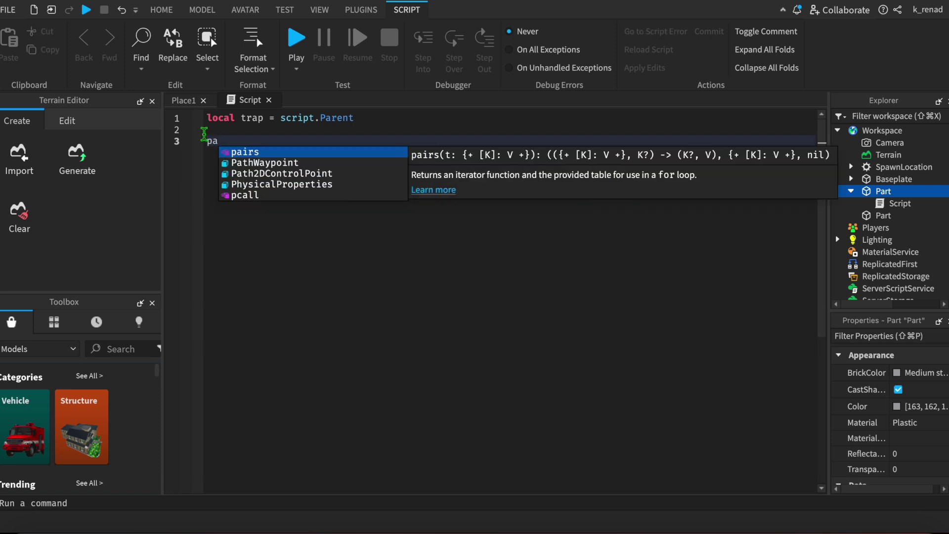
{"action": "type", "text": "rt"}
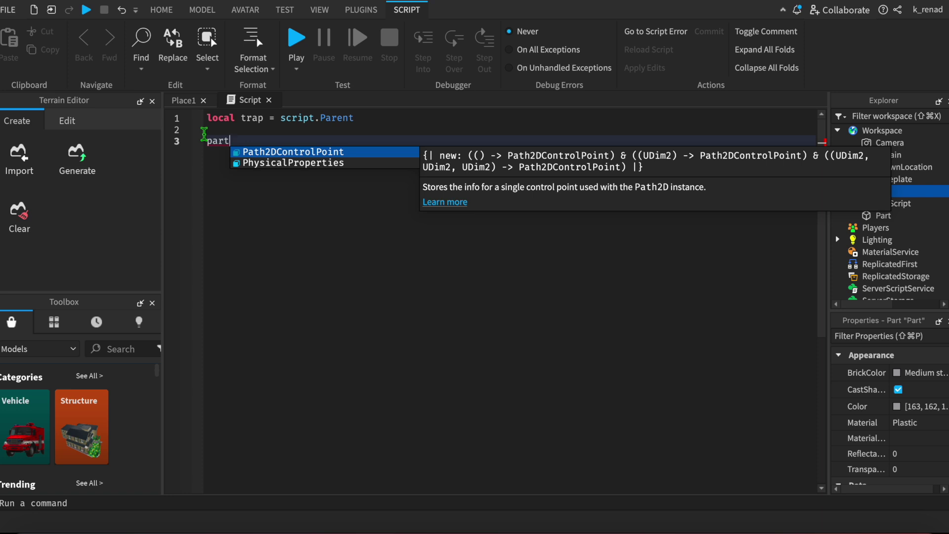
{"action": "type", "text": ".to"}
- Write part.Touched:Connect(function(otherPart) otherPart:Destroy() end) on line 3
{"action": "key", "text": "BackSpace"}
{"action": "key", "text": "BackSpace"}
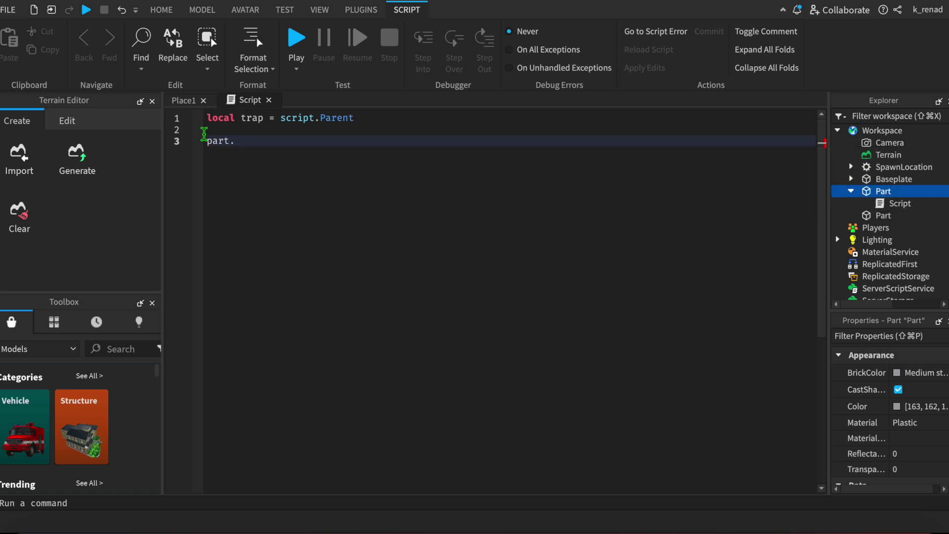
{"action": "type", "text": "Tou"}
{"action": "type", "text": "ched:"}
{"action": "type", "text": "Con"}
{"action": "type", "text": "nect"}
{"action": "type", "text": "("}
{"action": "key", "text": "Tab"}
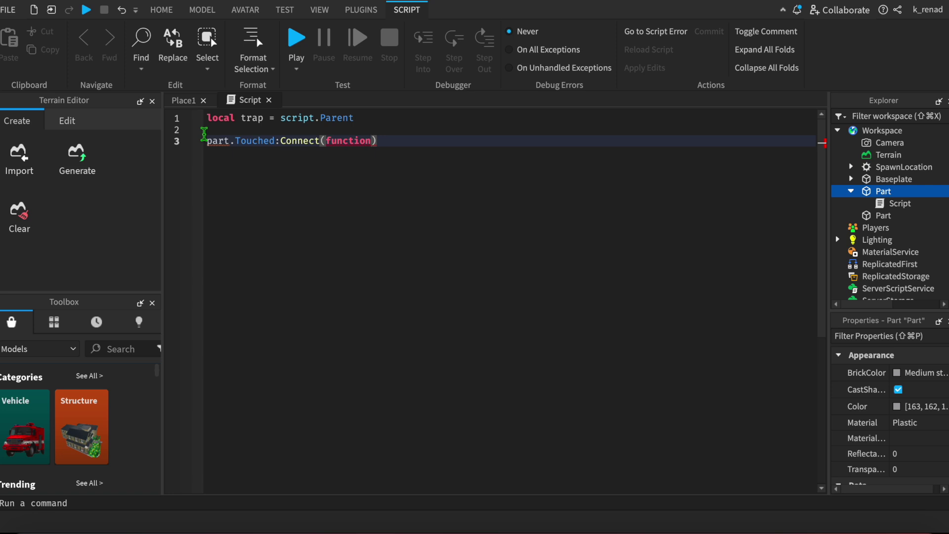
{"action": "type", "text": "("}
{"action": "type", "text": "othe"}
{"action": "type", "text": "rpart."}
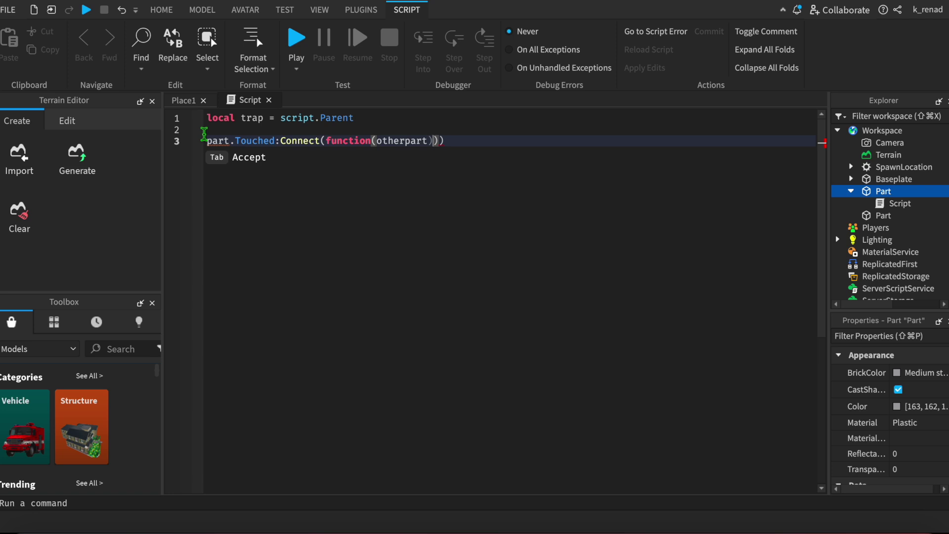
{"action": "key", "text": "Left"}
{"action": "key", "text": "Left"}
{"action": "key", "text": "Left"}
{"action": "key", "text": "Left"}
{"action": "key", "text": "Left"}
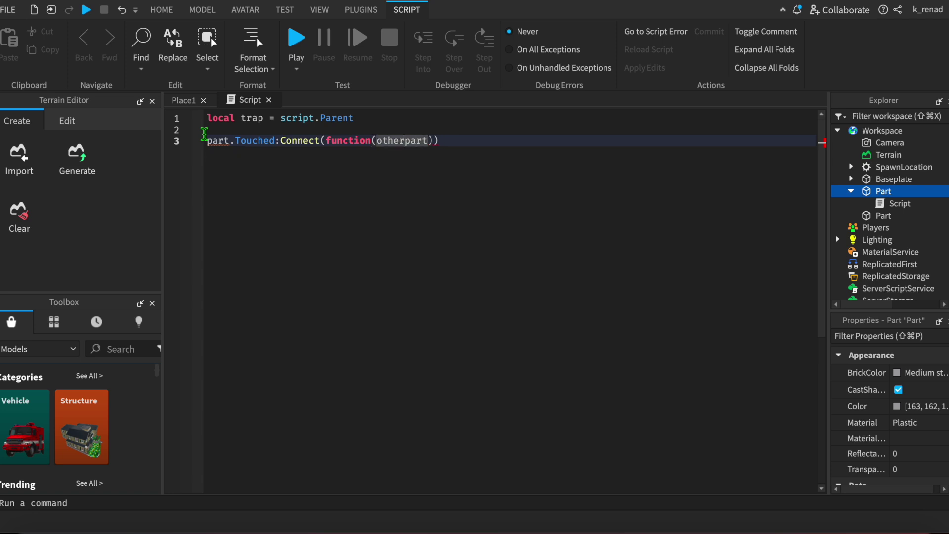
{"action": "key", "text": "Delete"}
{"action": "type", "text": "P"}
{"action": "key", "text": "End"}
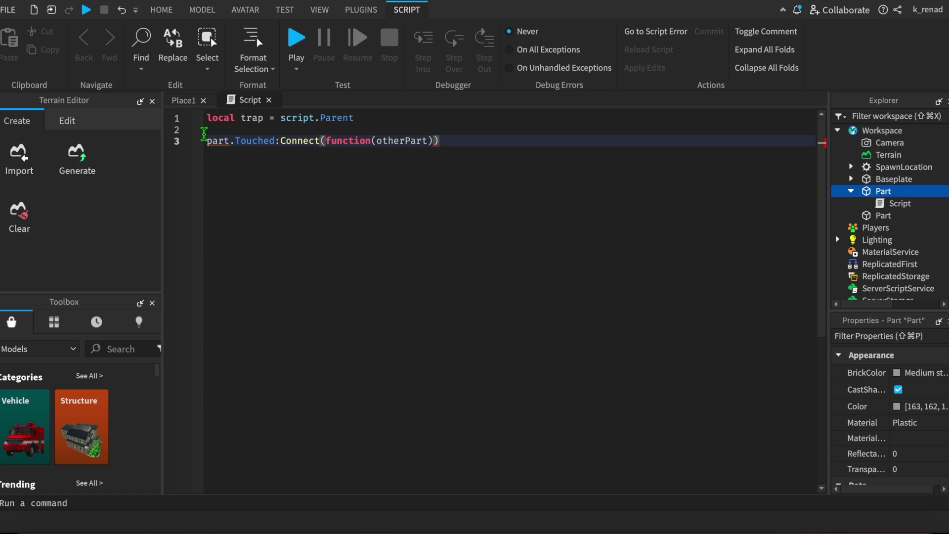
{"action": "type", "text": "oth"}
{"action": "key", "text": "Tab"}
{"action": "type", "text": ":"}
{"action": "type", "text": "De"}
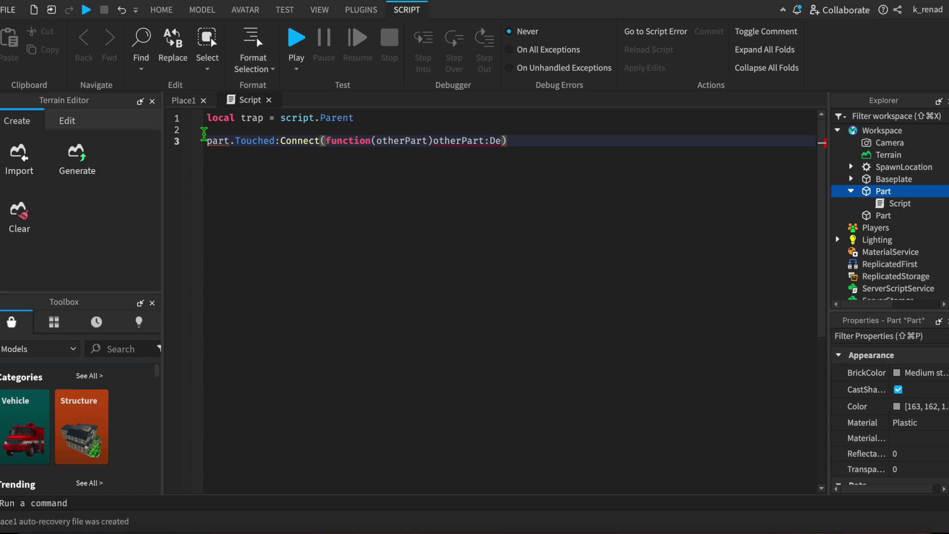
{"action": "type", "text": "stroy"}
{"action": "type", "text": "()"}
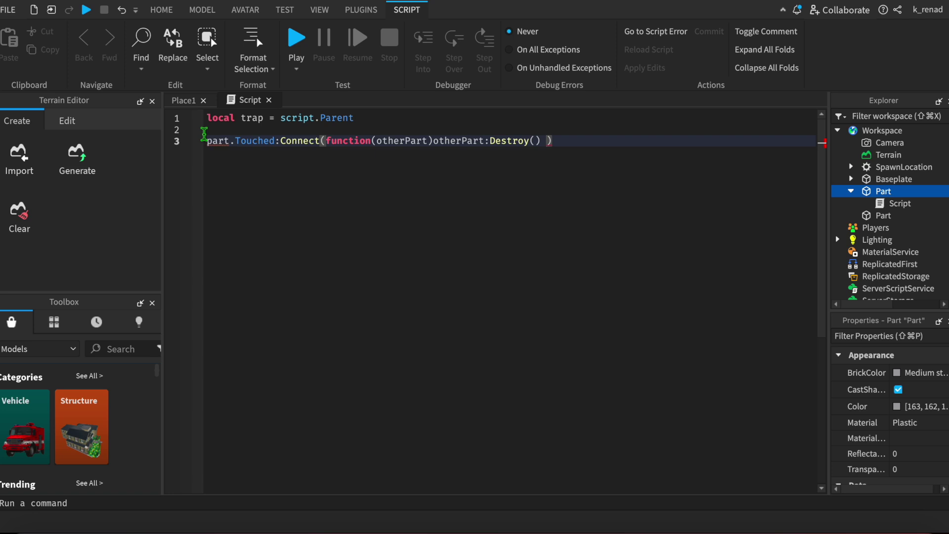
{"action": "type", "text": " end"}
- Playtest the place, walking the avatar forward along the beam and back
{"action": "left_click", "coordinate": [299, 44]}
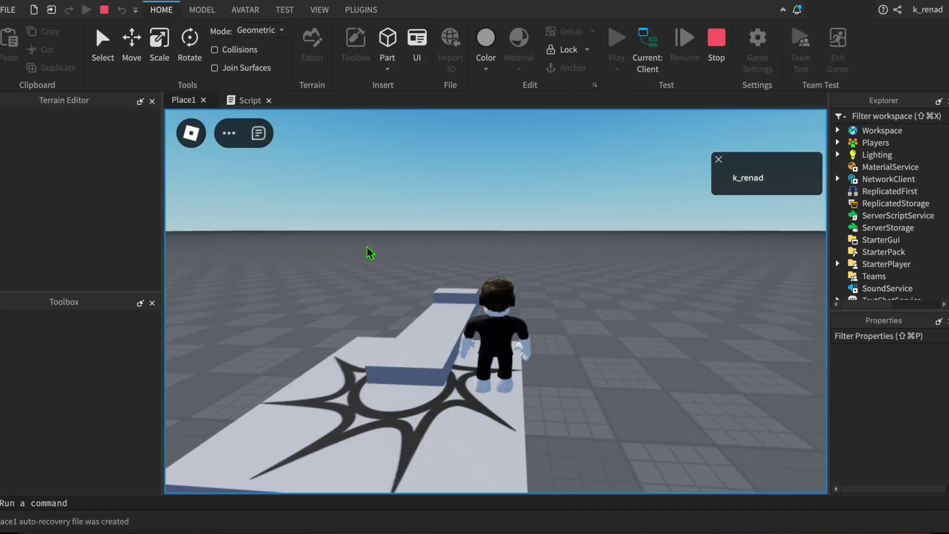
{"action": "key", "text": "w"}
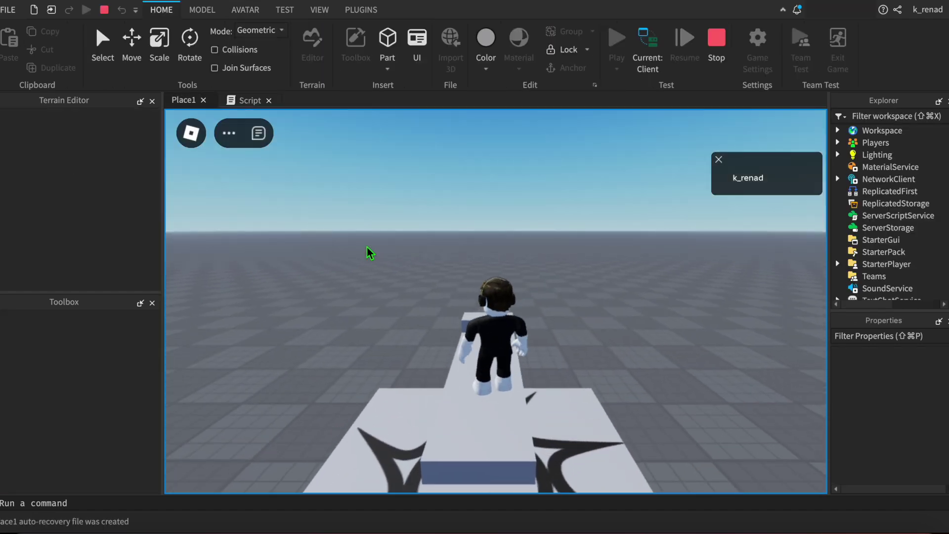
{"action": "key", "text": "w"}
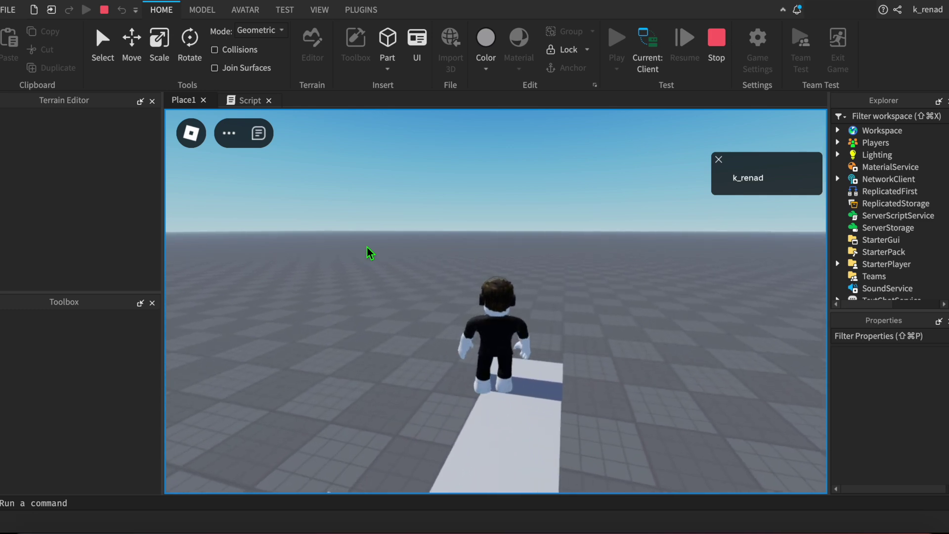
{"action": "key", "text": "w"}
{"action": "key", "text": "s"}
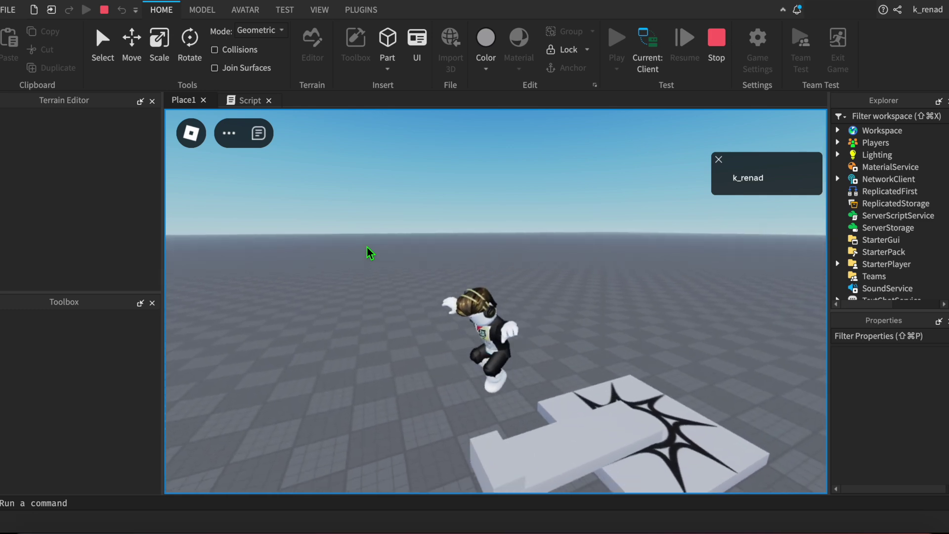
- End the playtest and change line 3's part.Touched to trap.Touched
{"action": "left_click", "coordinate": [717, 37]}
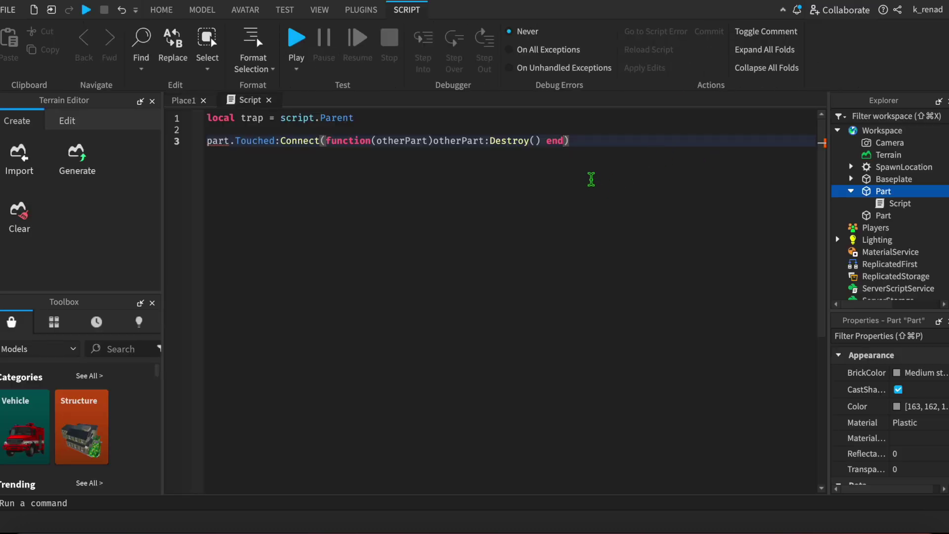
{"action": "left_click", "coordinate": [235, 141]}
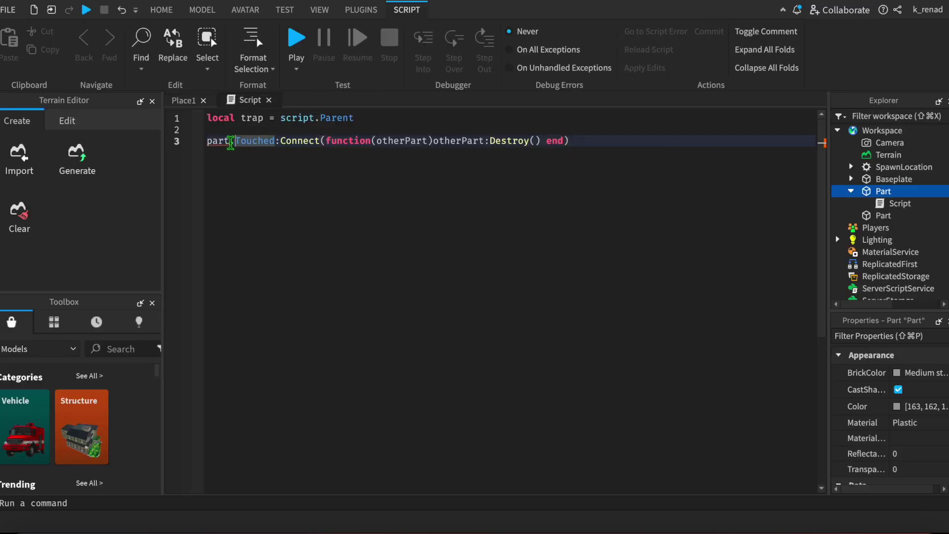
{"action": "key", "text": "BackSpace"}
{"action": "key", "text": "BackSpace"}
{"action": "key", "text": "BackSpace"}
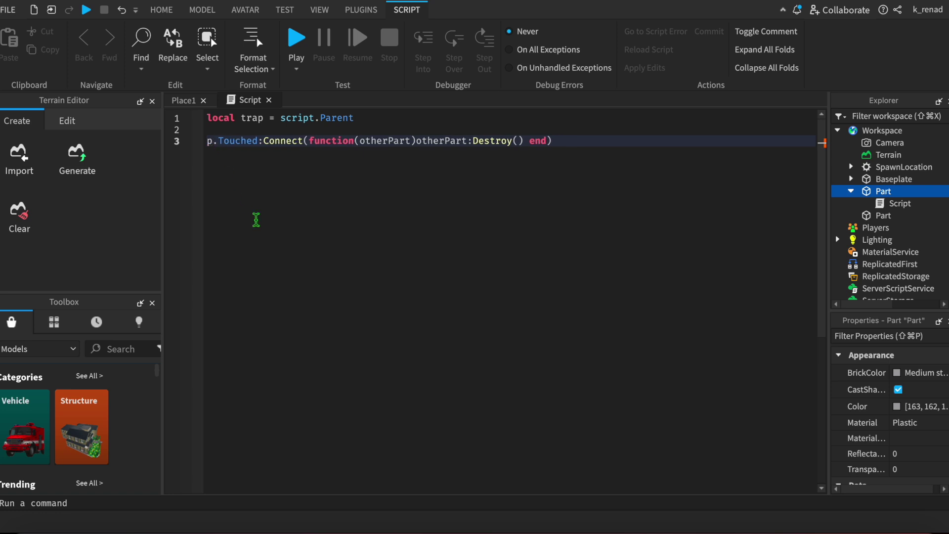
{"action": "key", "text": "BackSpace"}
{"action": "type", "text": "tr"}
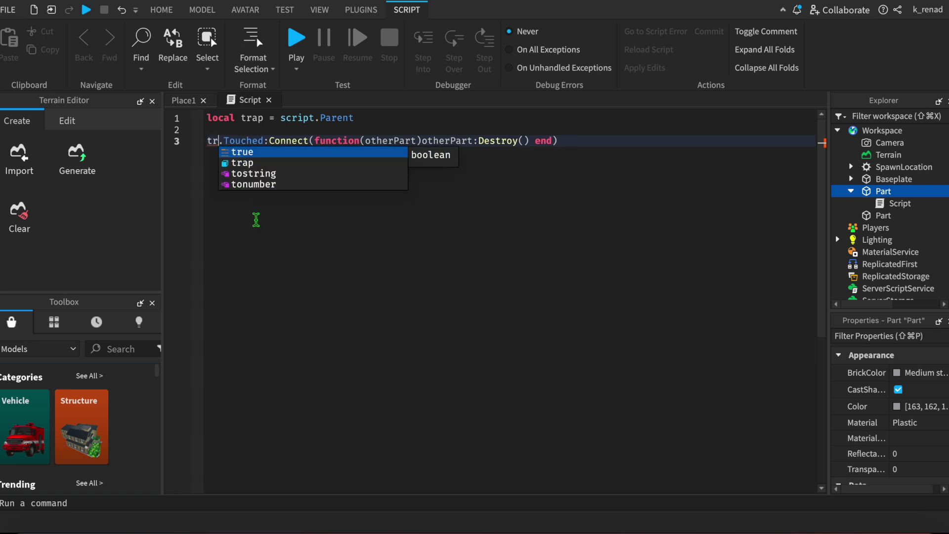
{"action": "type", "text": "ap"}
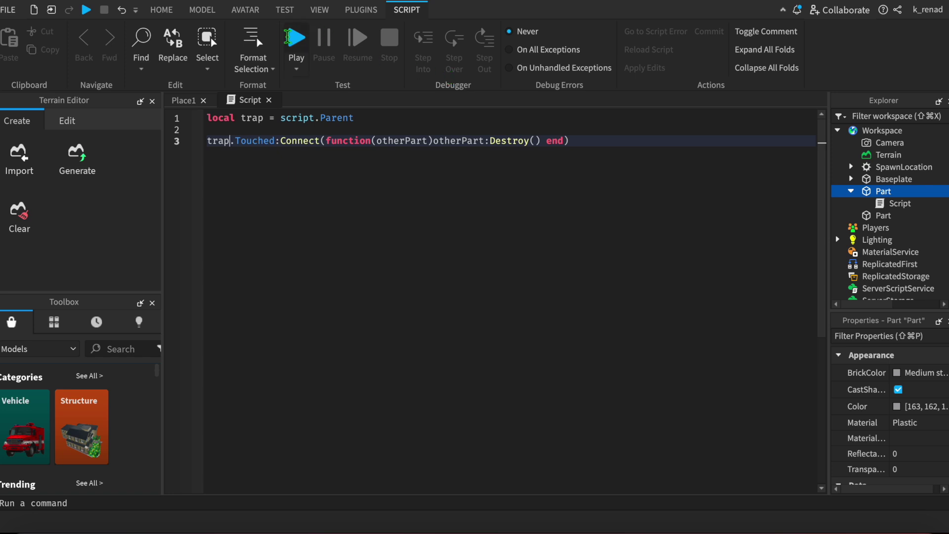
{"action": "left_click", "coordinate": [296, 38]}
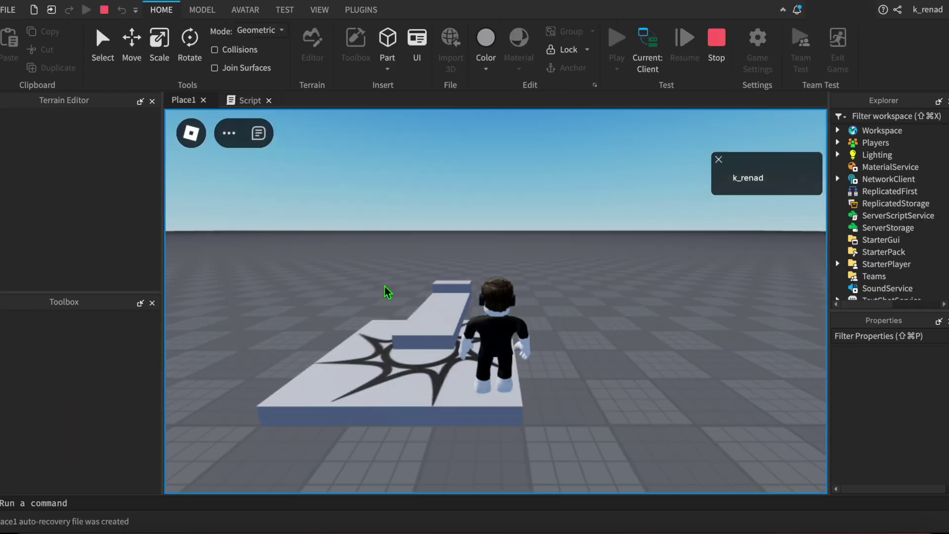
- Walk the avatar forward, then back onto the trap Part so it is destroyed
{"action": "key", "text": "w"}
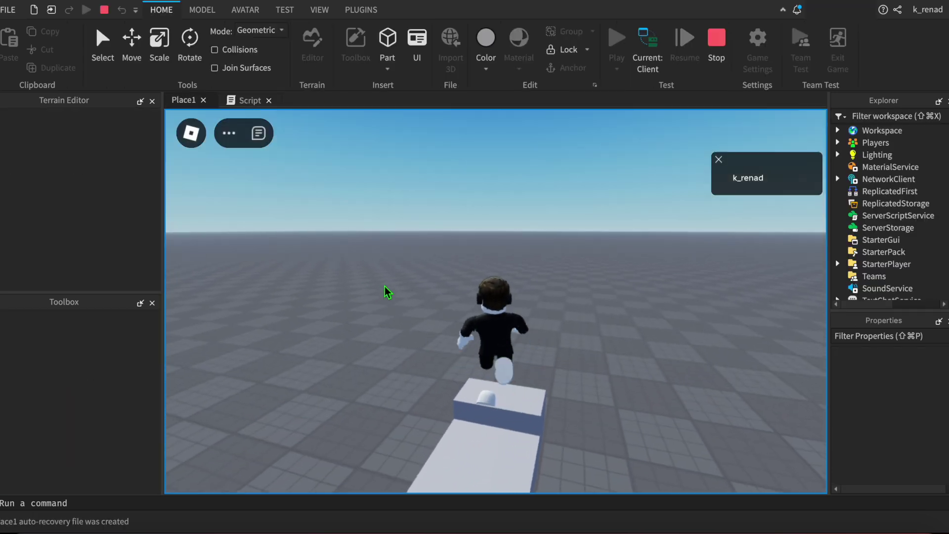
{"action": "key", "text": "s"}
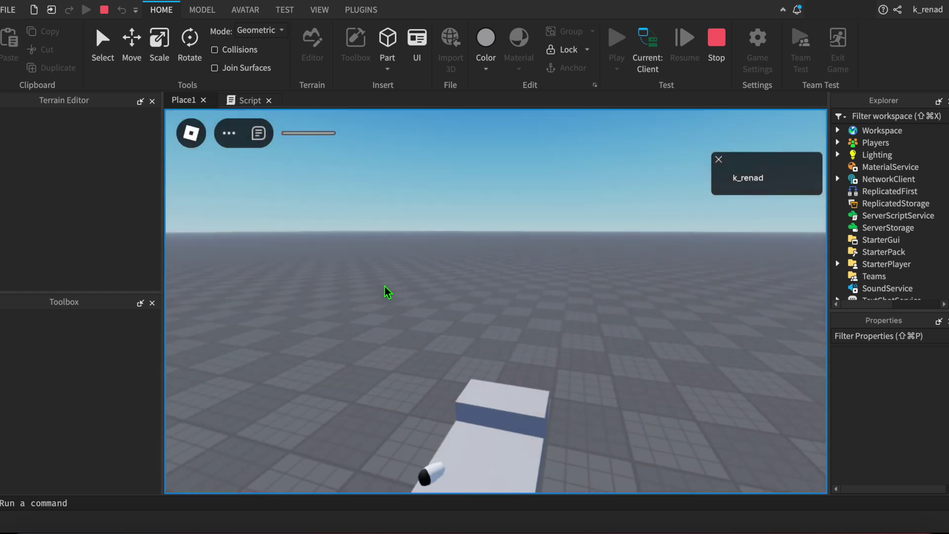
- Stop the test to return to the trap Script's trap.Touched code
{"action": "left_click", "coordinate": [717, 39]}
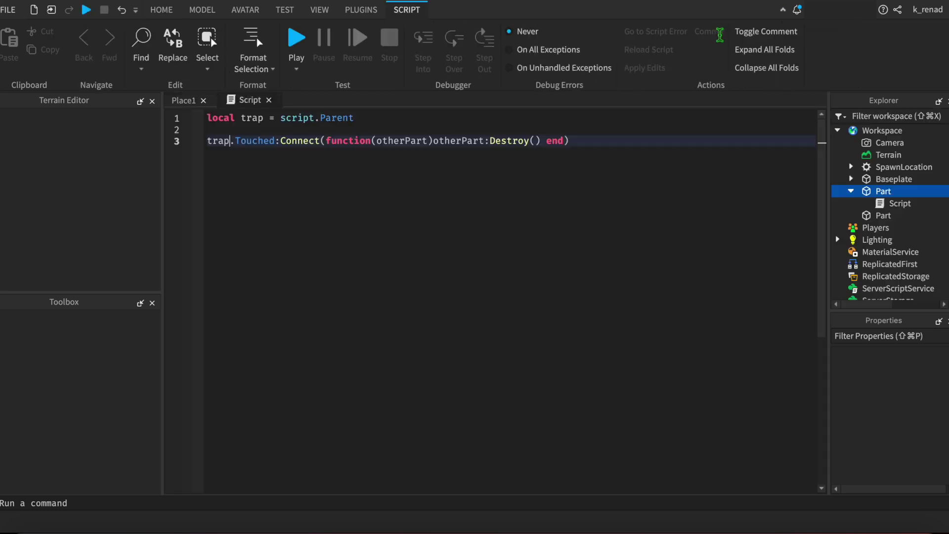